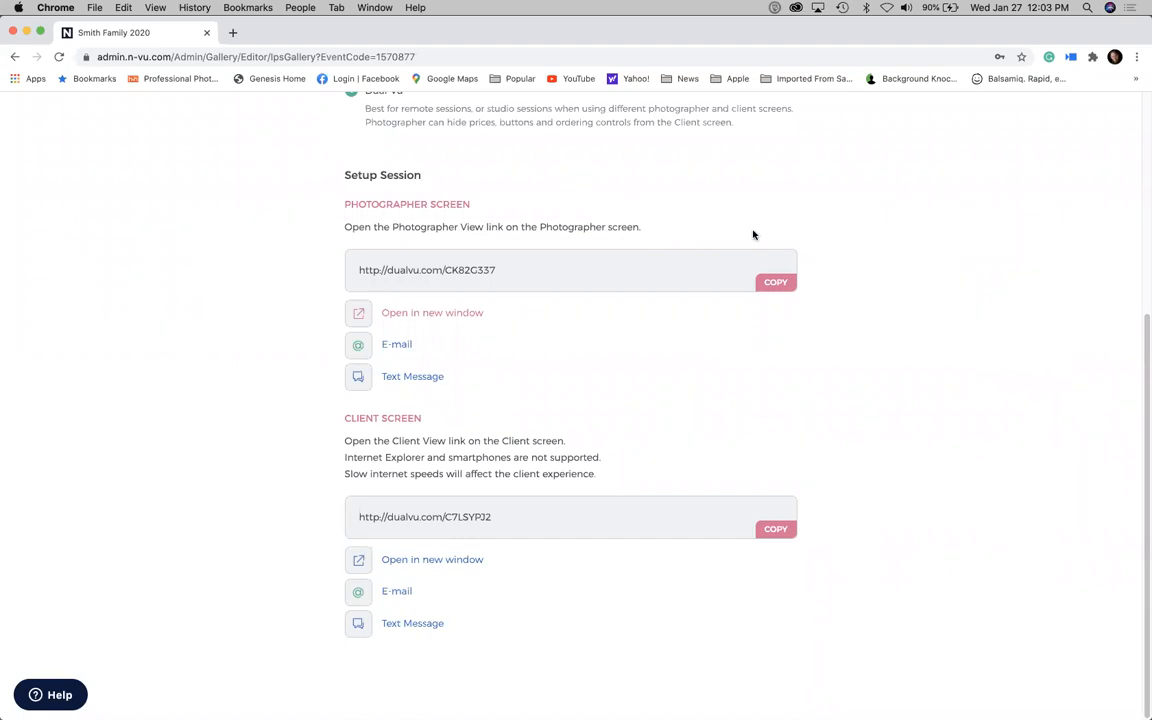
# - Review the Dual-Vu display options, then open the Client View and the Photographer View links in new windows
pyautogui.scroll(3, 907, 217)
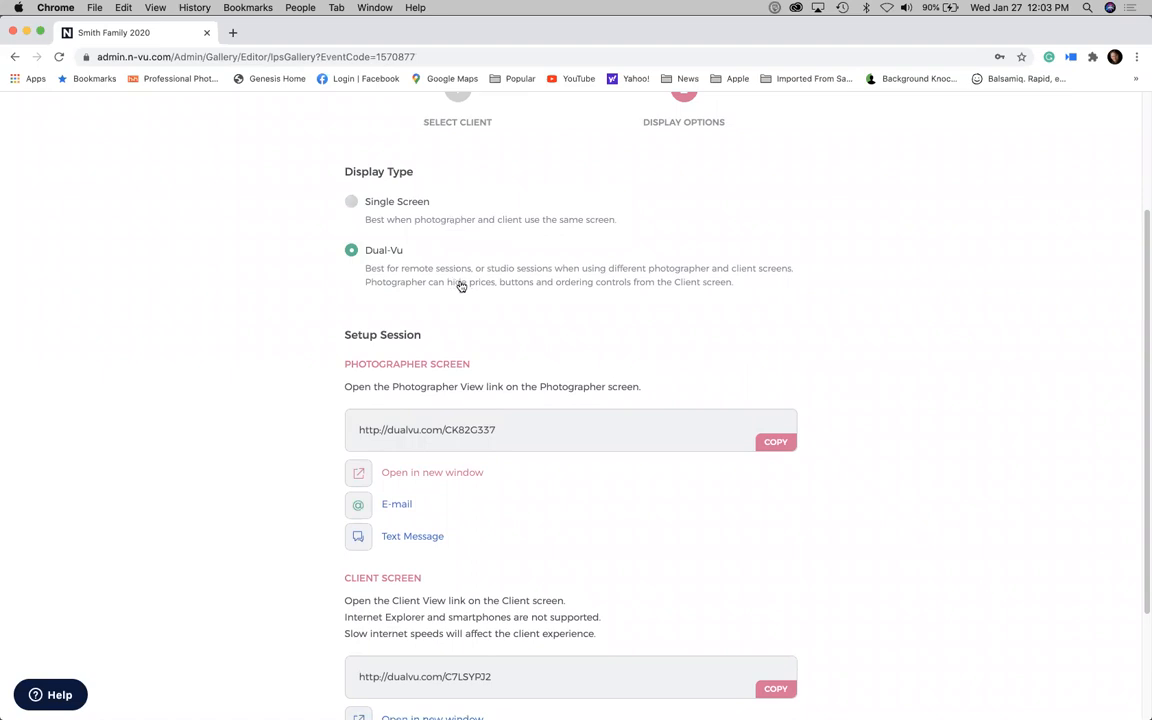
pyautogui.scroll(1, 461, 286)
pyautogui.scroll(-3, 461, 286)
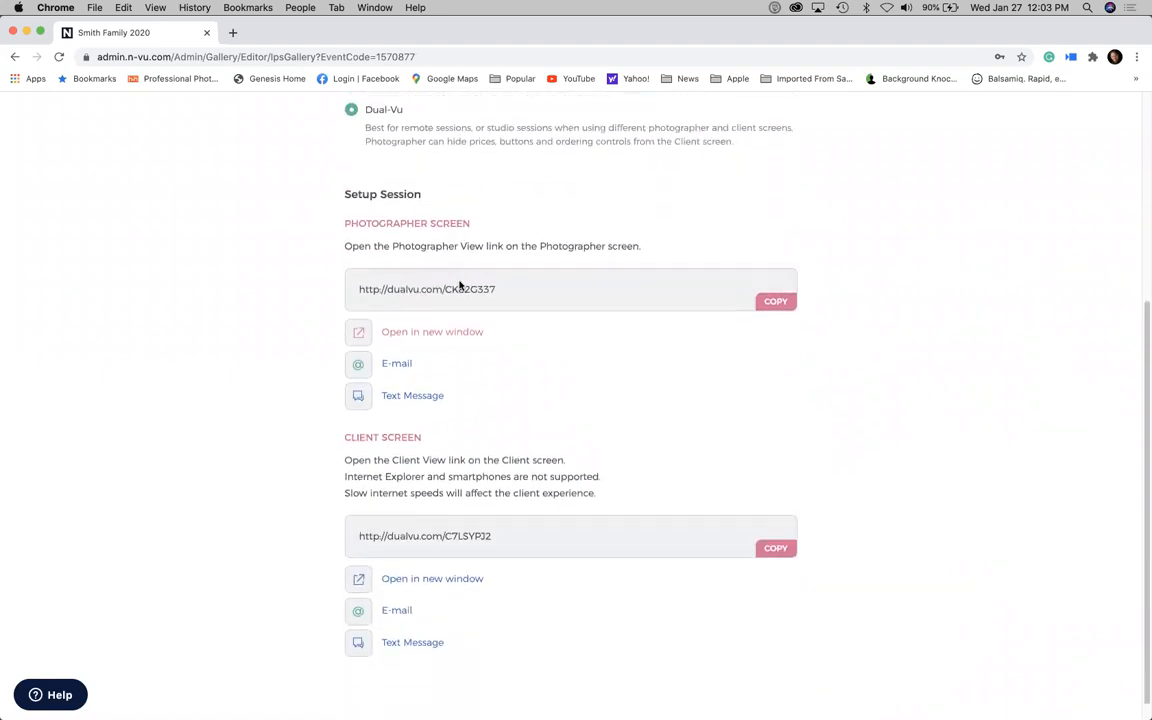
pyautogui.scroll(-1, 461, 286)
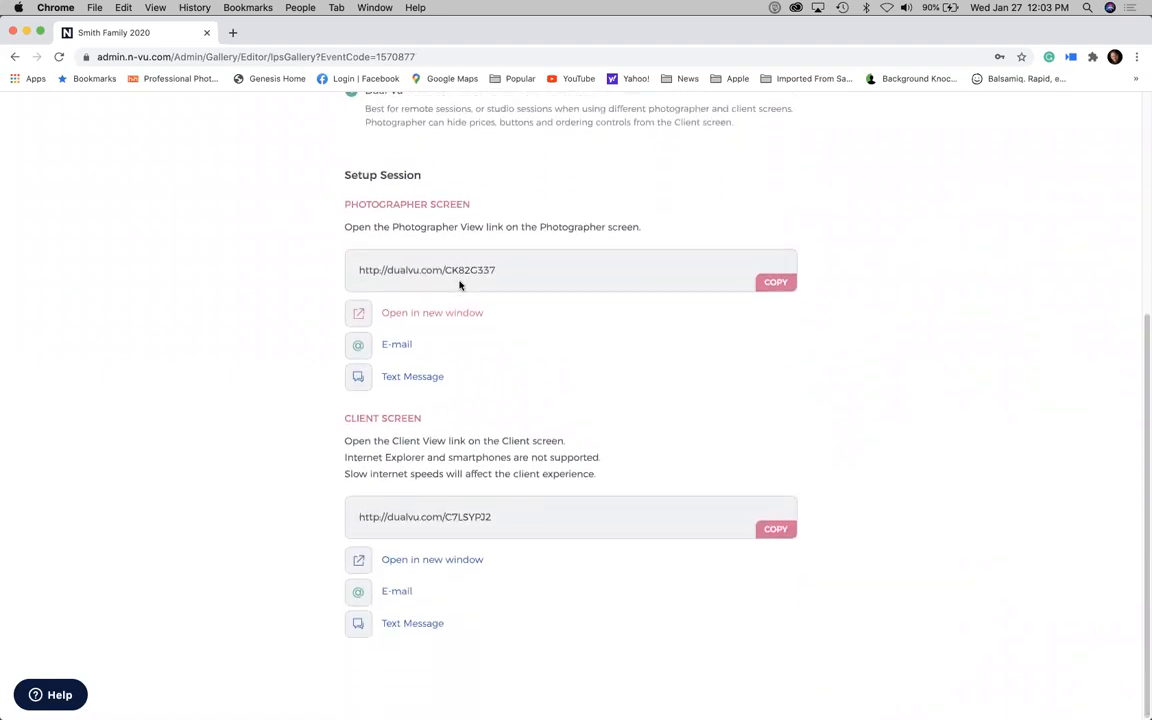
pyautogui.click(441, 563)
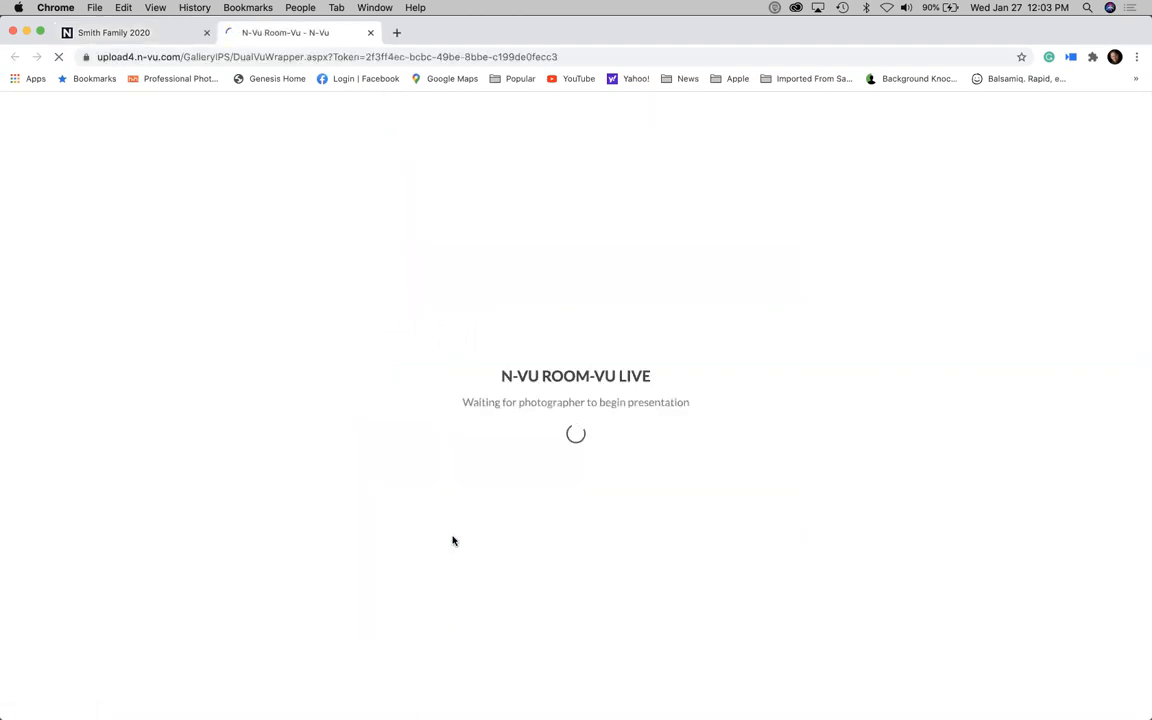
pyautogui.click(152, 34)
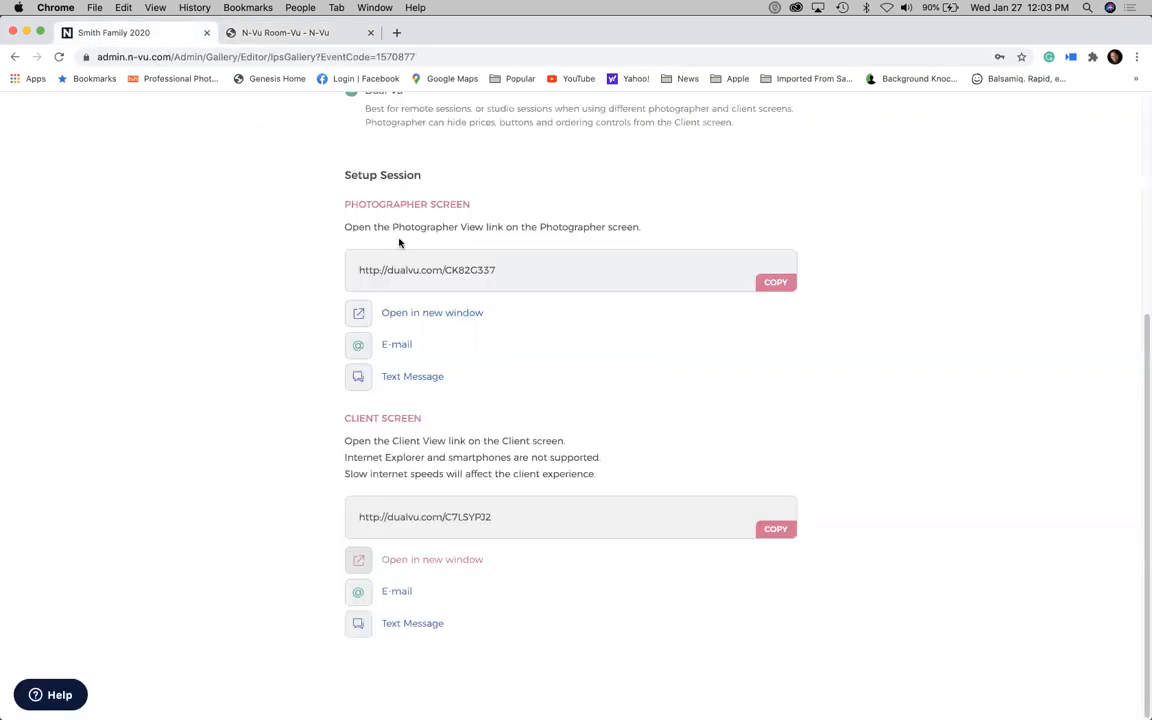
pyautogui.click(463, 314)
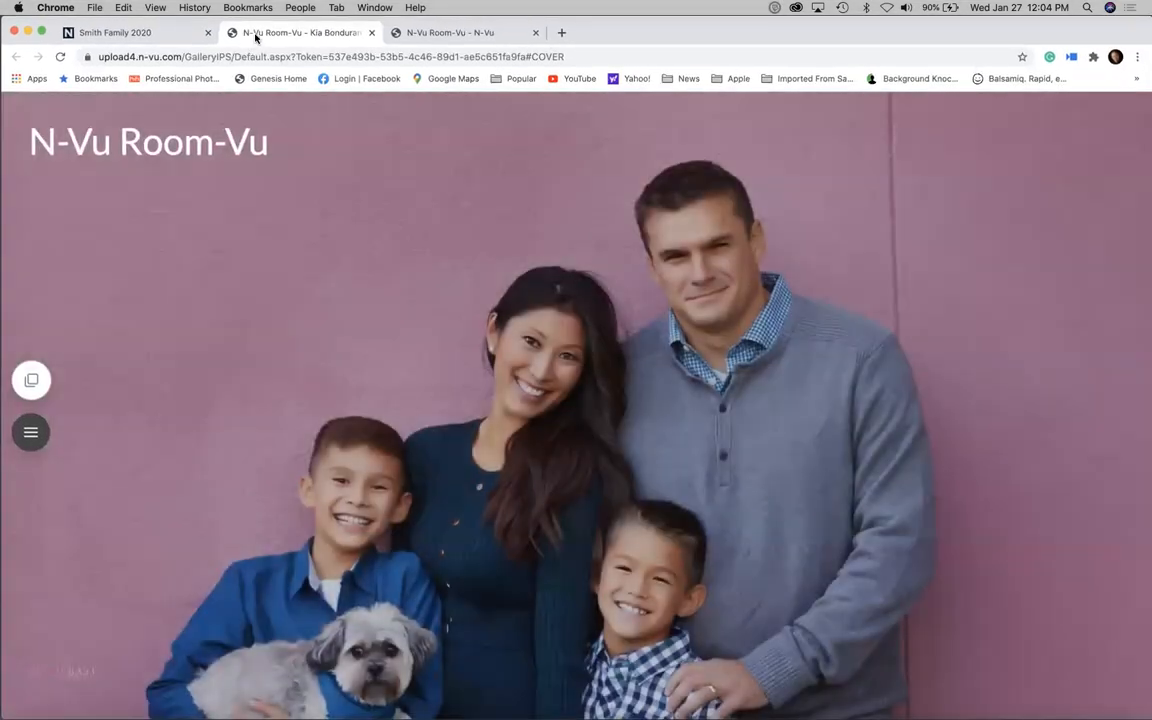
# - Detach the photographer and client view tabs into separate windows, then narrow the client window and align it with the top of the screen
pyautogui.moveTo(256, 38); pyautogui.dragTo(256, 145)
pyautogui.moveTo(301, 32); pyautogui.dragTo(270, 200)
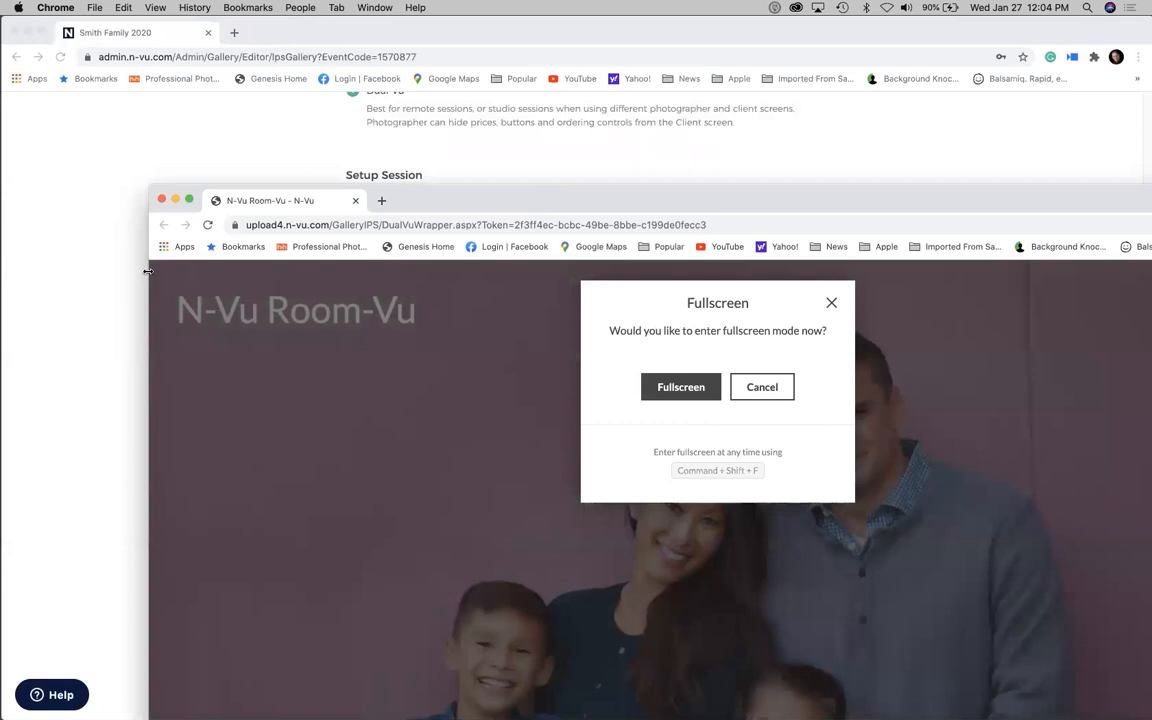
pyautogui.moveTo(255, 271); pyautogui.dragTo(596, 238)
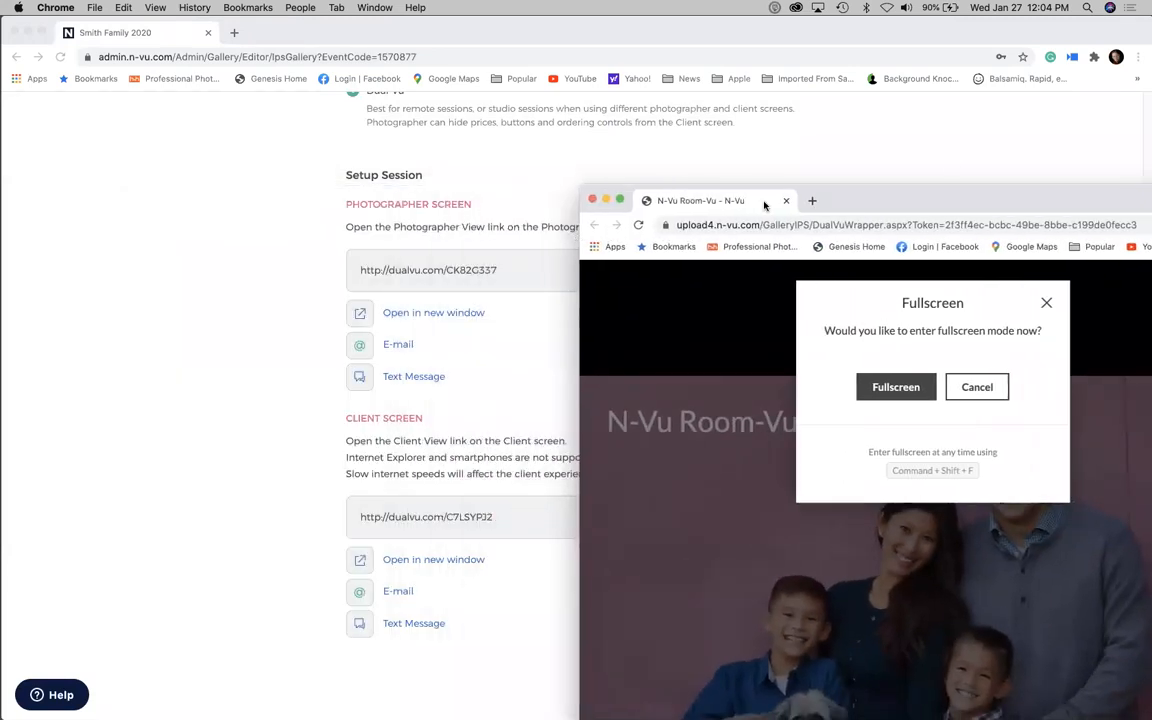
pyautogui.moveTo(948, 188); pyautogui.dragTo(901, 20)
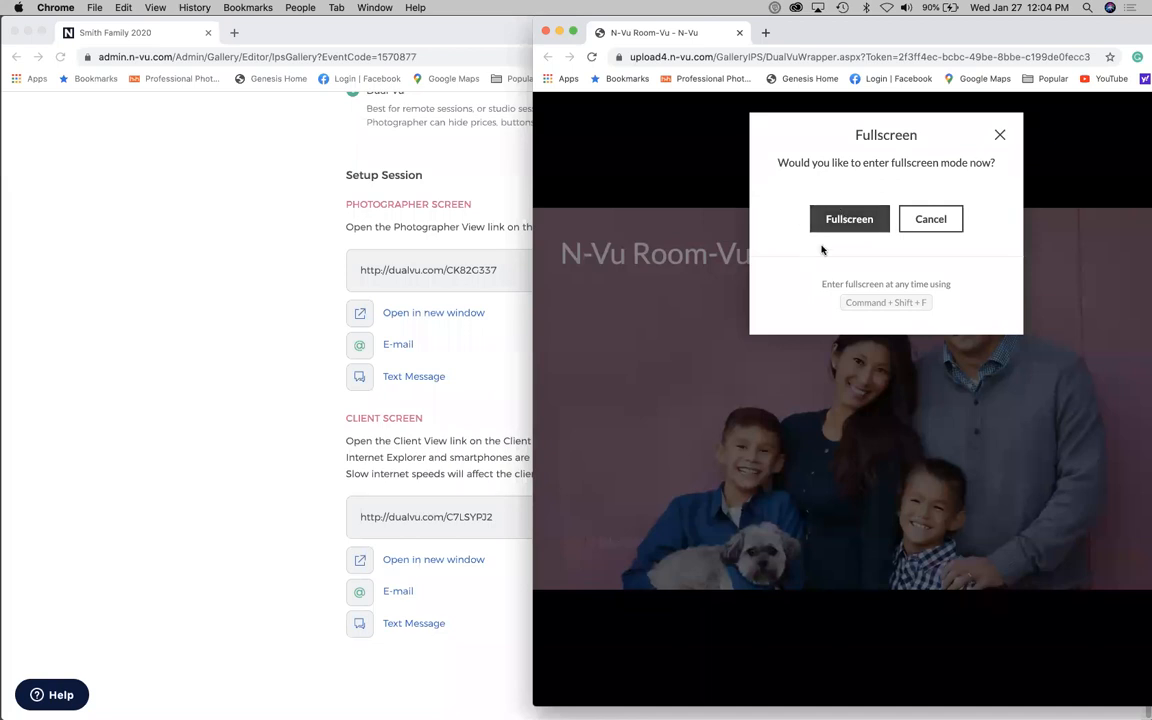
# - Minimize the session setup window and place the narrowed photographer view window beside the client view
pyautogui.click(273, 127)
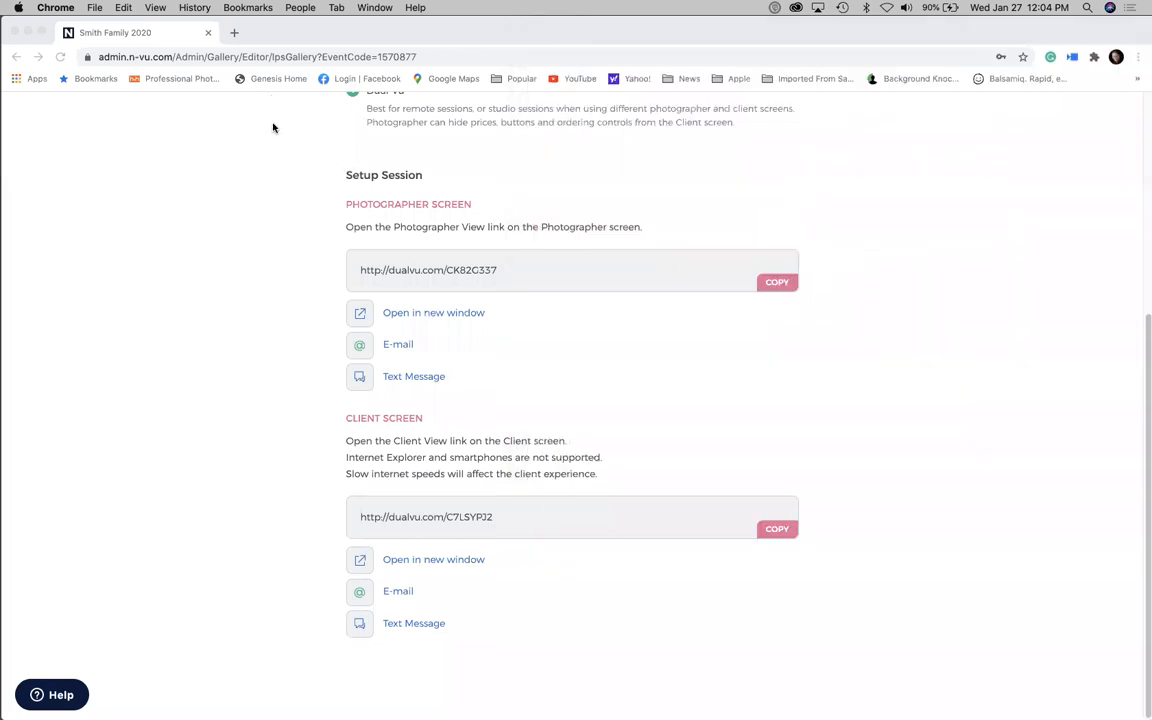
pyautogui.moveTo(306, 34); pyautogui.dragTo(317, 266)
pyautogui.click(37, 264)
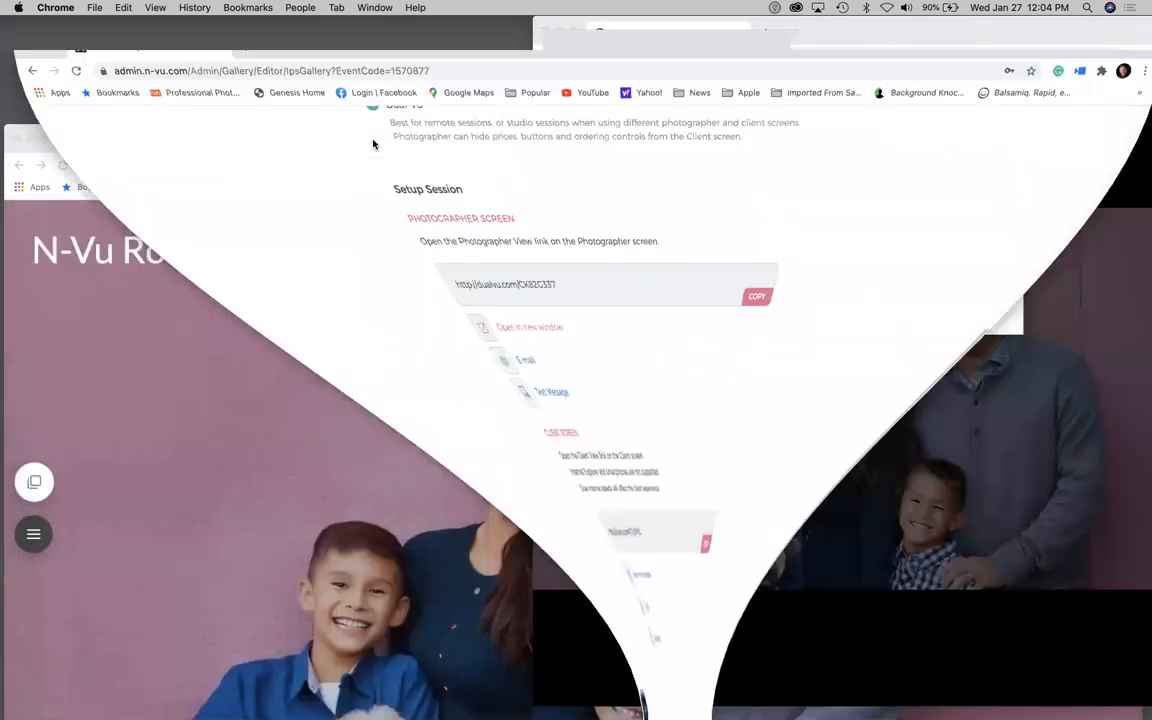
pyautogui.doubleClick(338, 134)
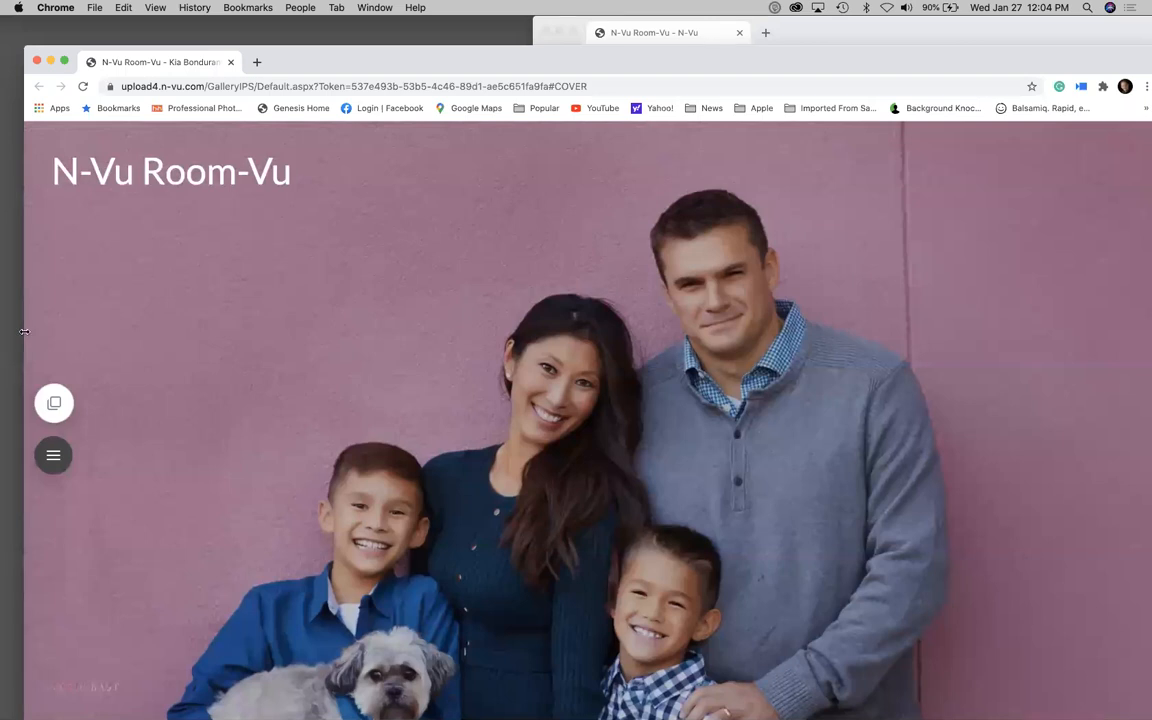
pyautogui.doubleClick(973, 62)
pyautogui.moveTo(978, 62); pyautogui.dragTo(409, 43)
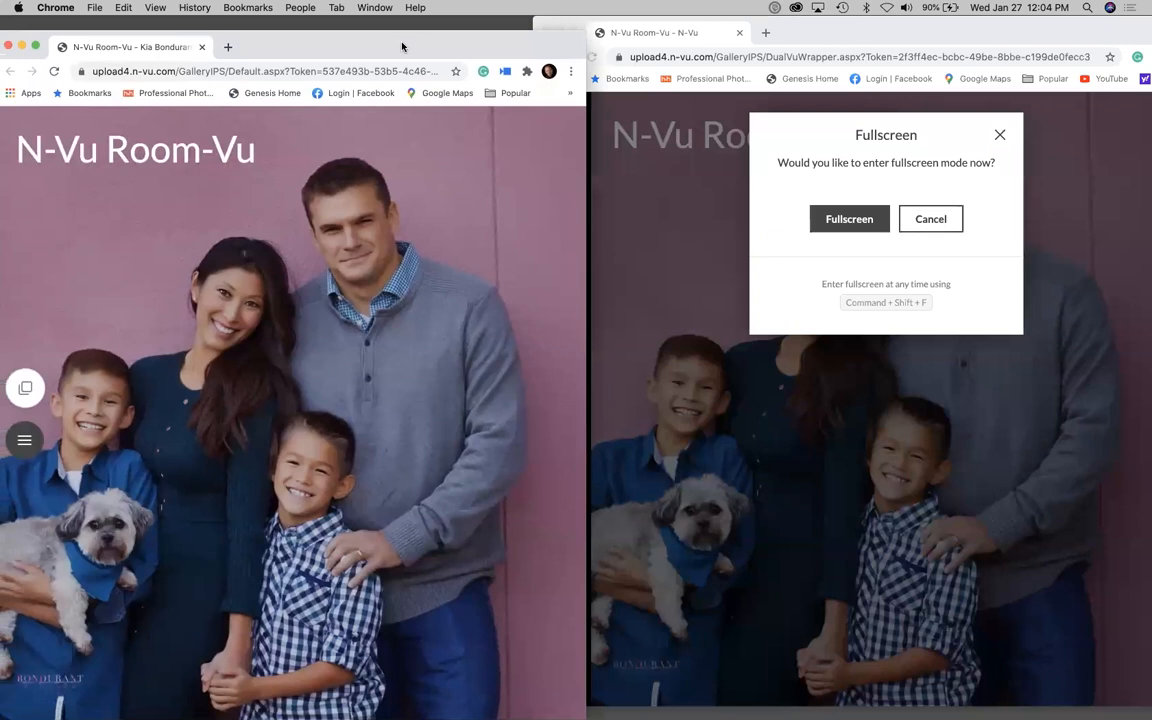
# - Decline fullscreen mode in the client view and adjust both windows to sit side by side
pyautogui.click(931, 219)
pyautogui.click(931, 219)
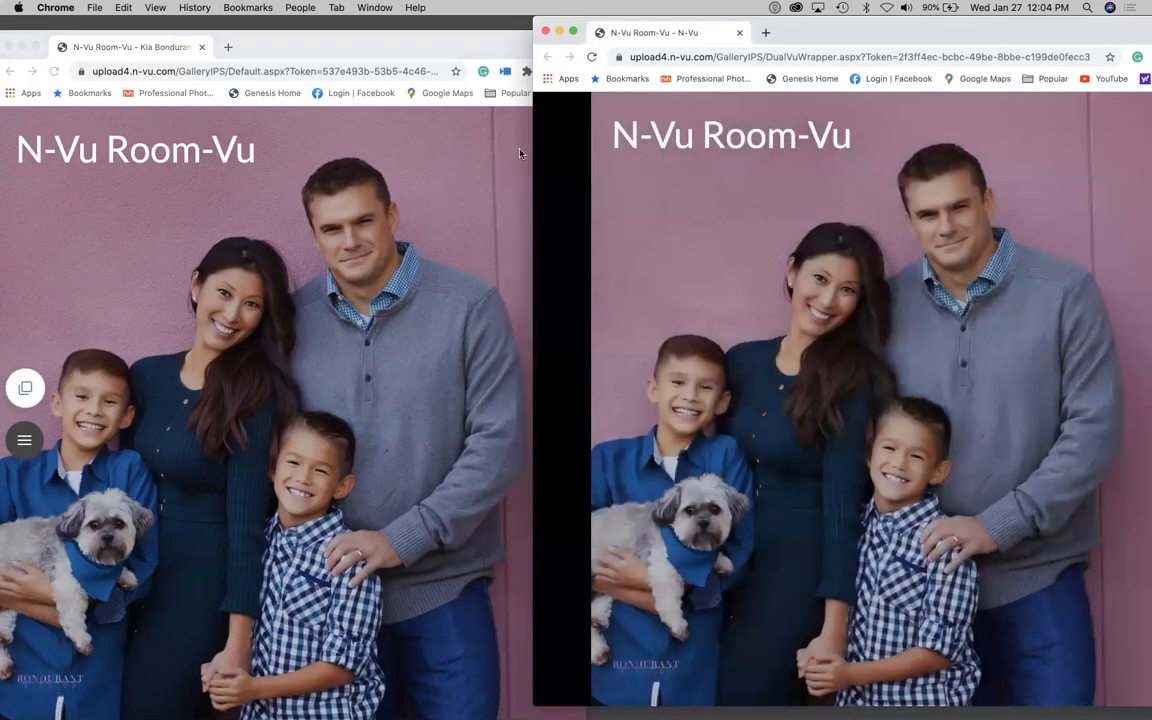
pyautogui.moveTo(548, 160); pyautogui.dragTo(588, 160)
pyautogui.moveTo(435, 50); pyautogui.dragTo(445, 36)
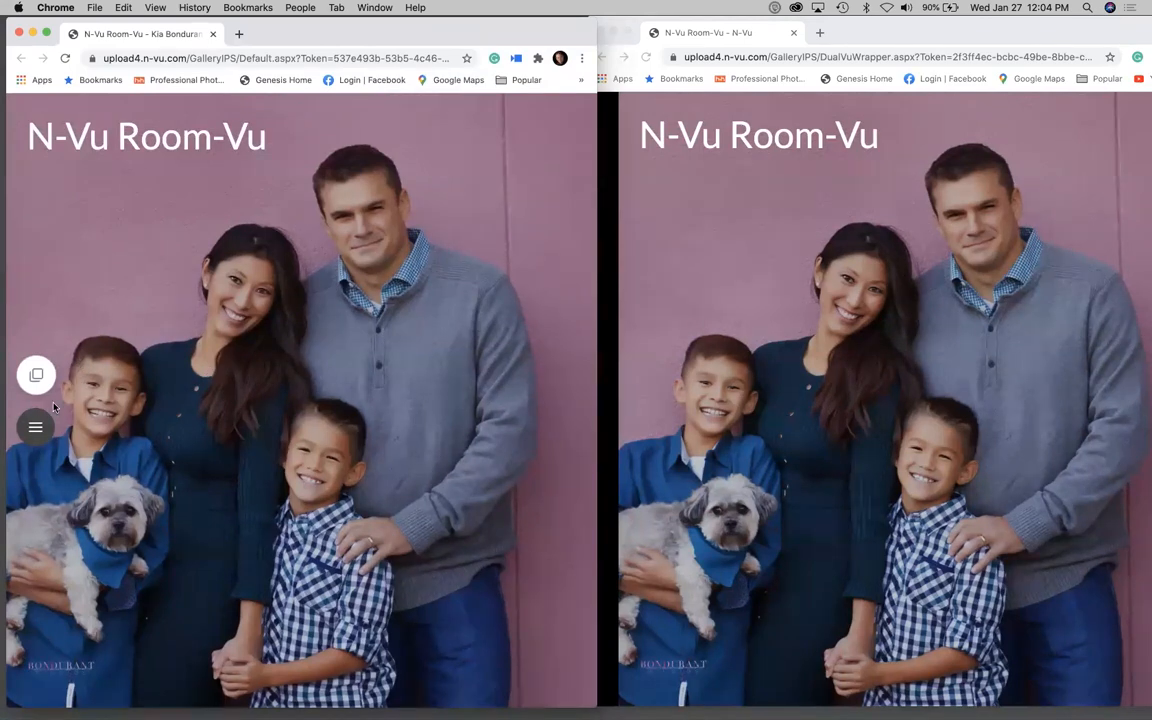
# - Reposition the floating control buttons in the photographer view and open its navigation menu
pyautogui.moveTo(35, 430); pyautogui.dragTo(45, 326)
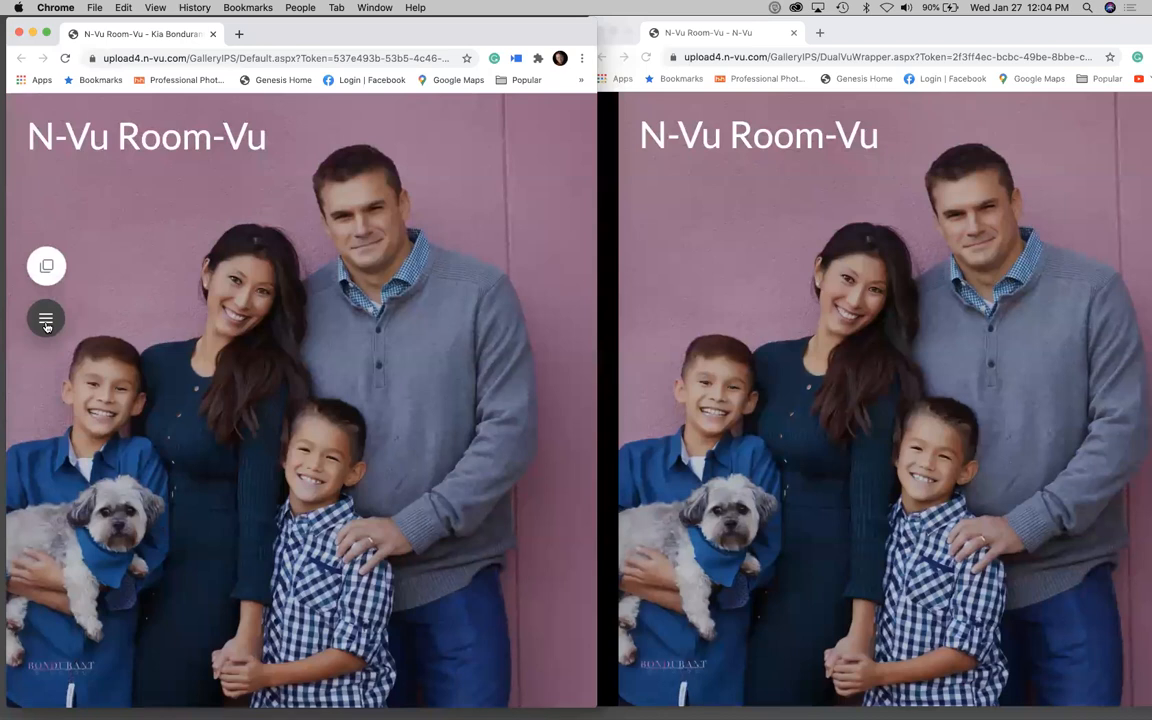
pyautogui.click(45, 320)
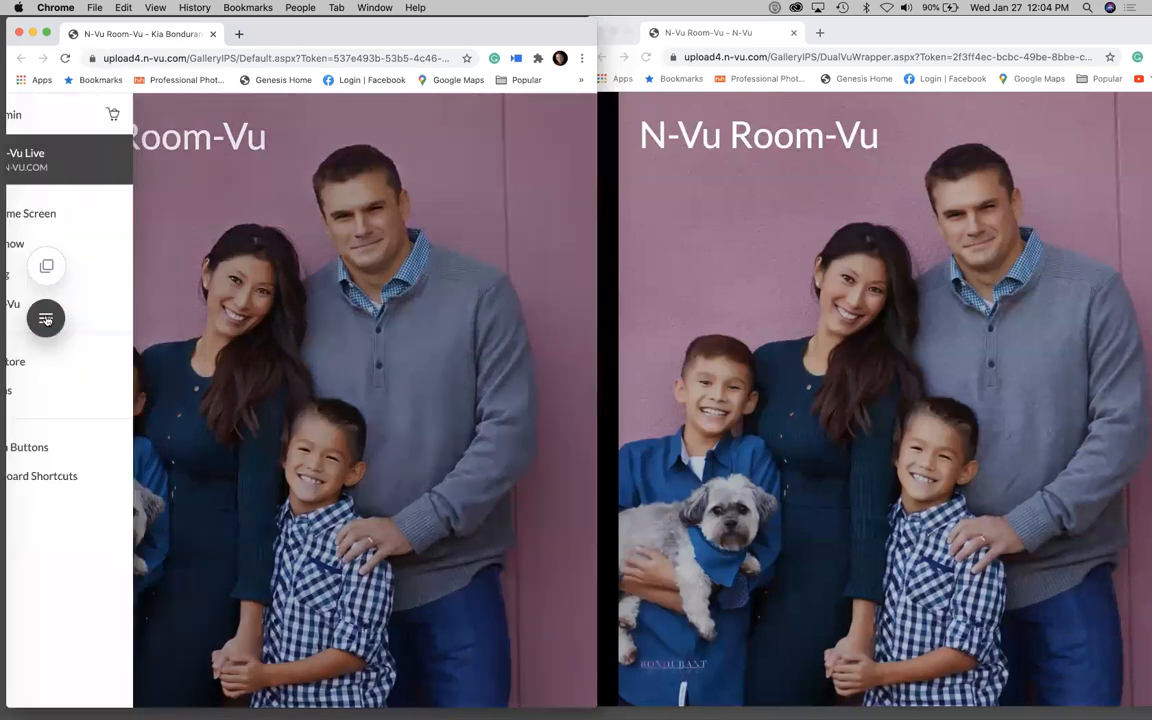
pyautogui.moveTo(45, 320); pyautogui.dragTo(98, 276)
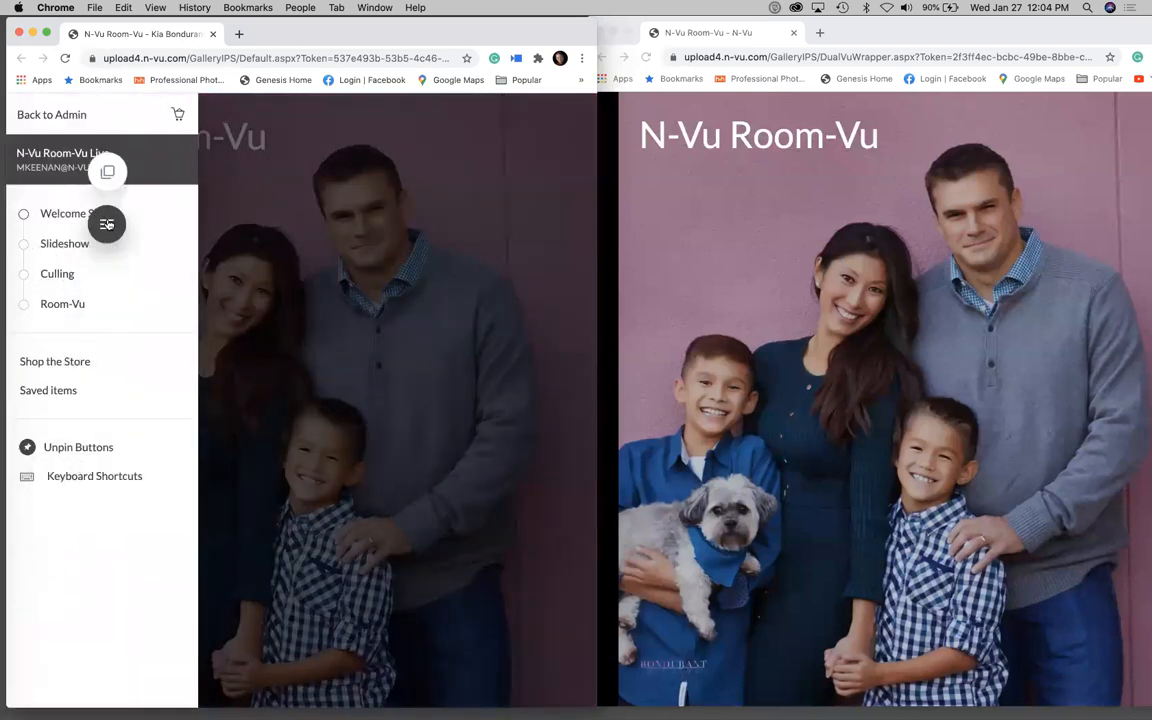
# - Set Live-Vu video to Show in the photographer's Dual-Vu settings and return to the cover image
pyautogui.click(102, 221)
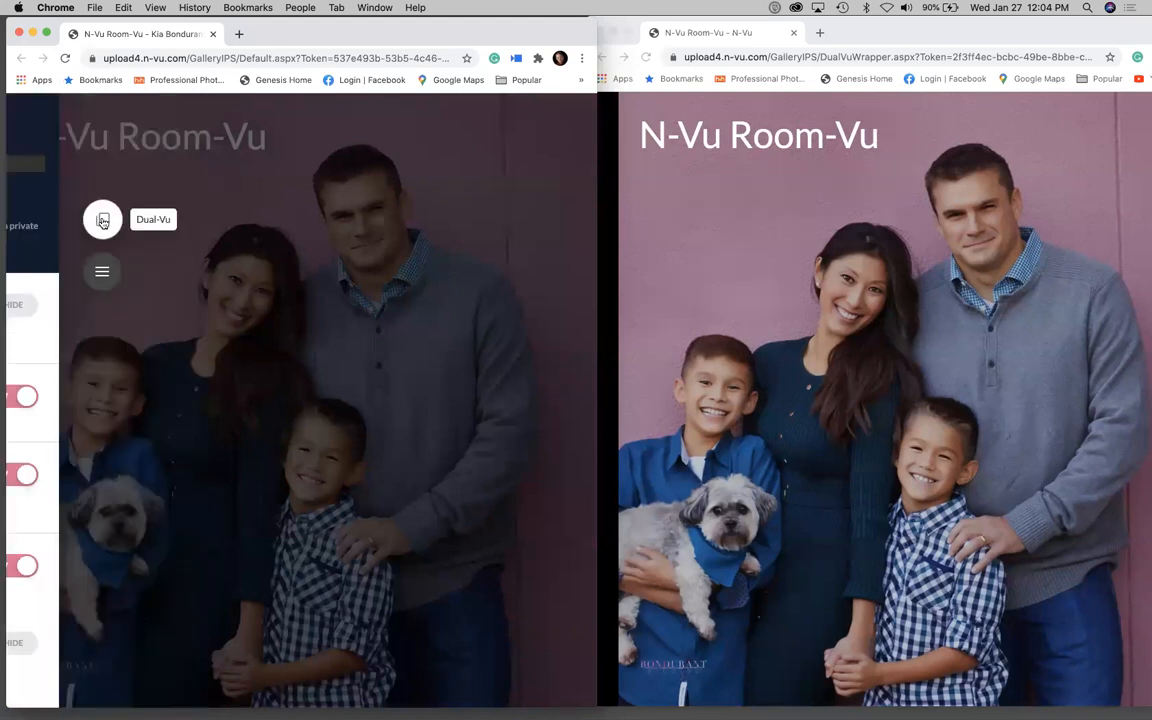
pyautogui.moveTo(100, 267); pyautogui.dragTo(331, 270)
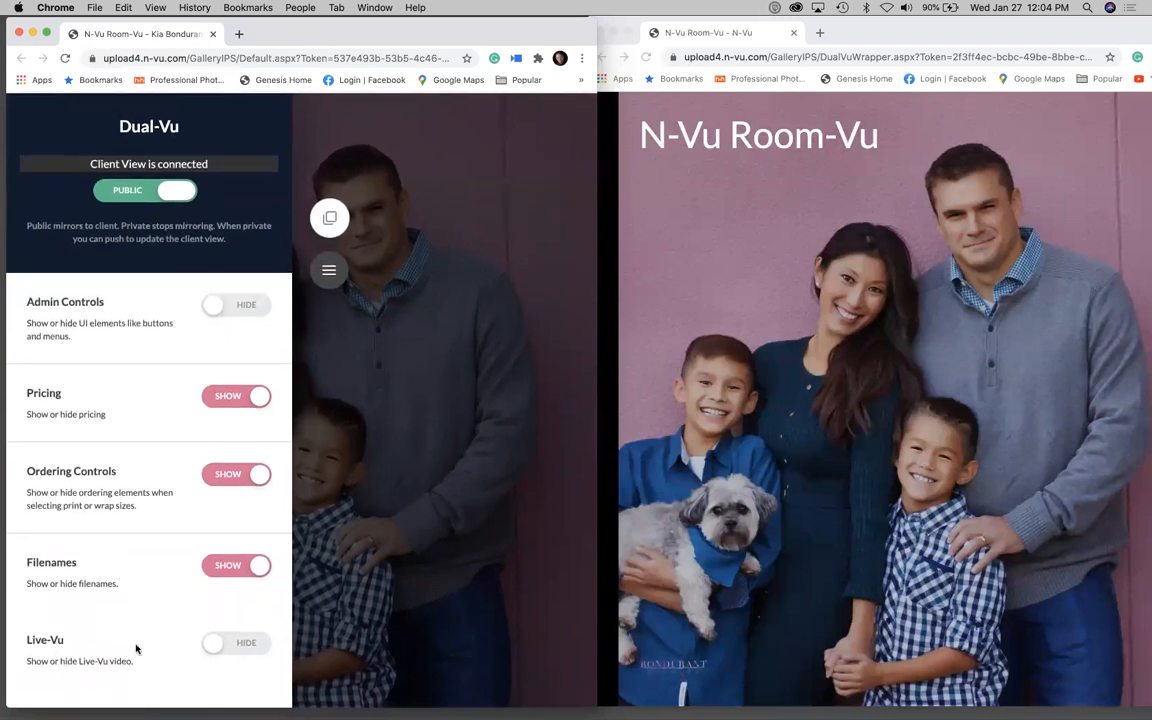
pyautogui.click(210, 650)
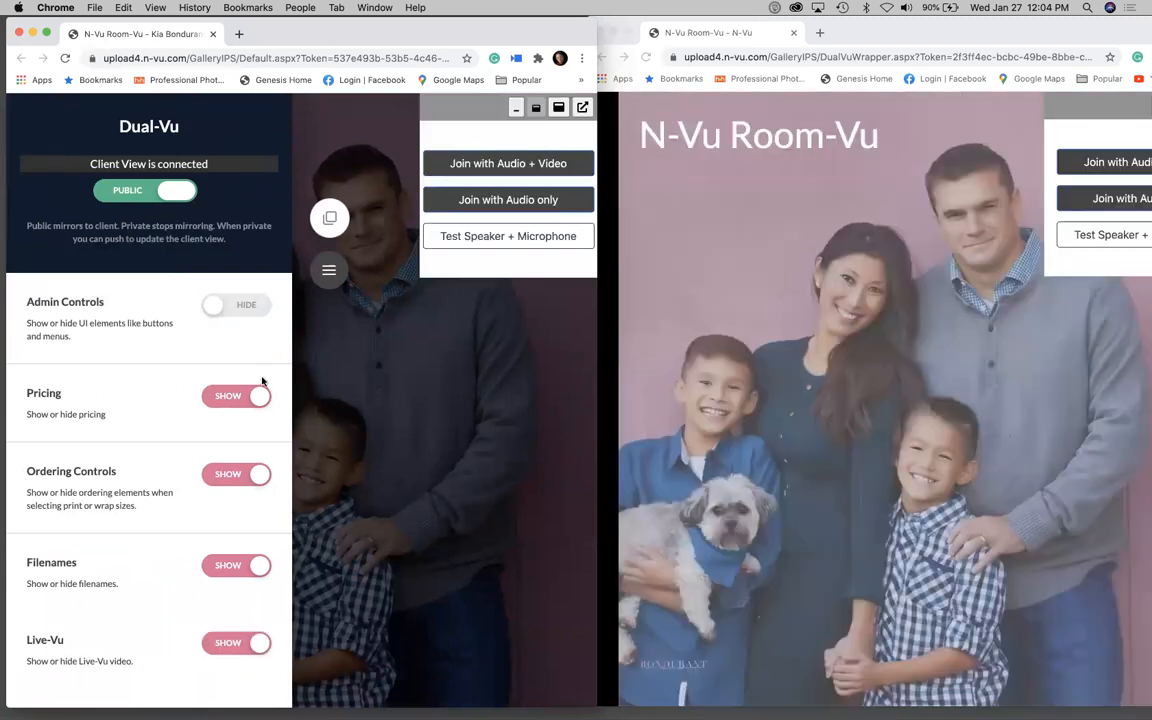
pyautogui.click(329, 270)
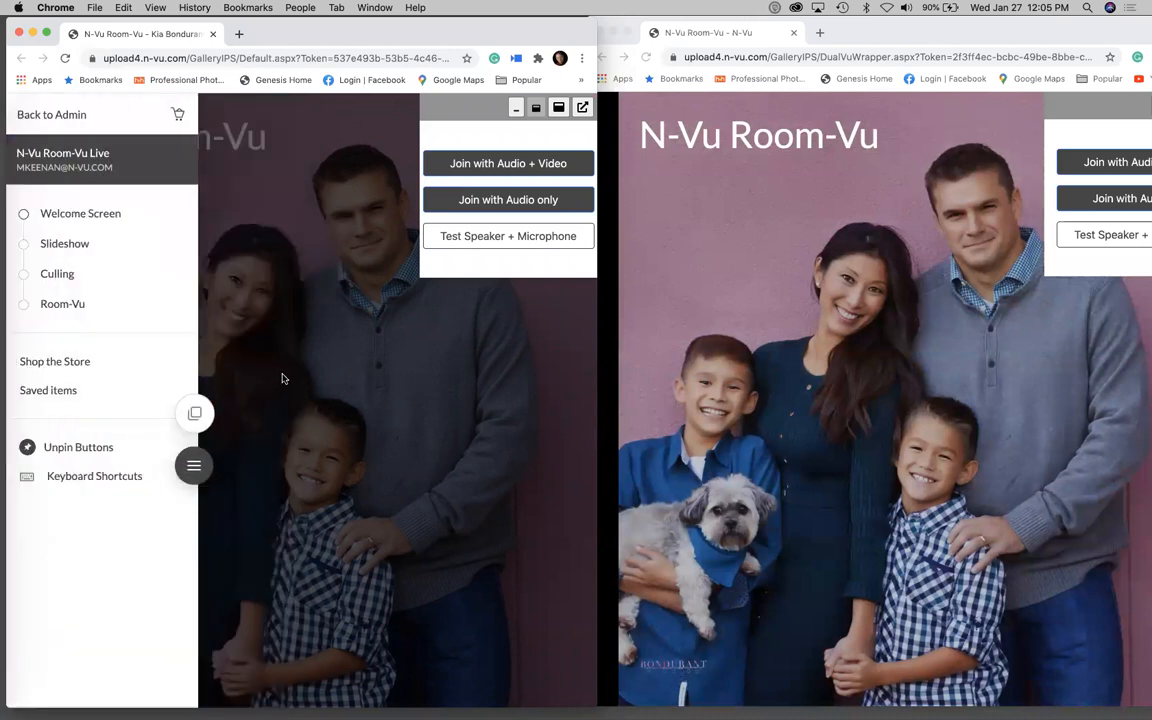
pyautogui.click(283, 378)
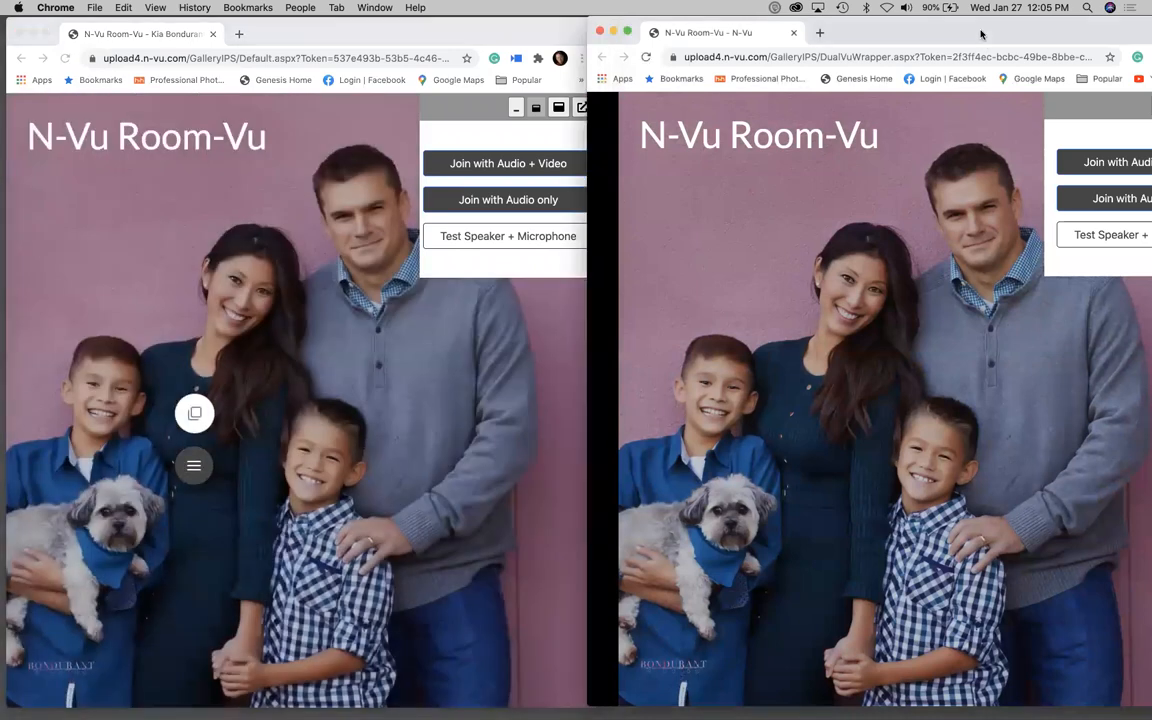
# - Shift the photographer window and narrow the client window so the Live-Vu panels in both views are fully visible
pyautogui.moveTo(990, 33); pyautogui.dragTo(985, 33)
pyautogui.moveTo(329, 39); pyautogui.dragTo(281, 40)
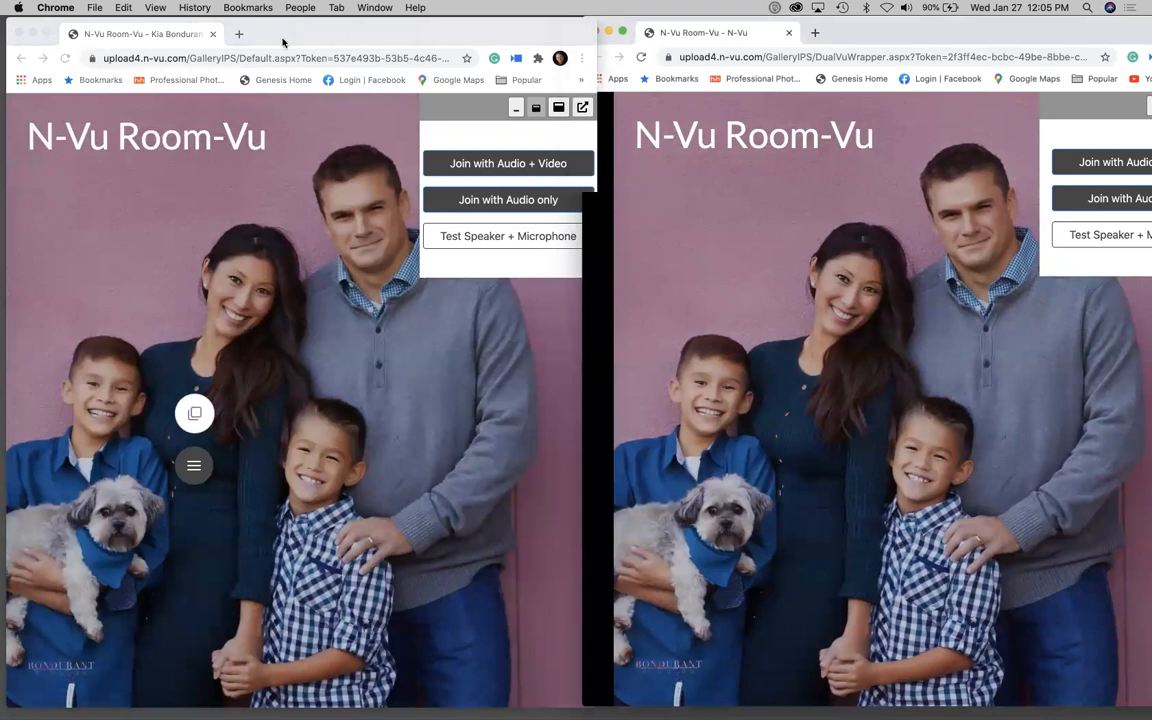
pyautogui.moveTo(968, 27); pyautogui.dragTo(930, 24)
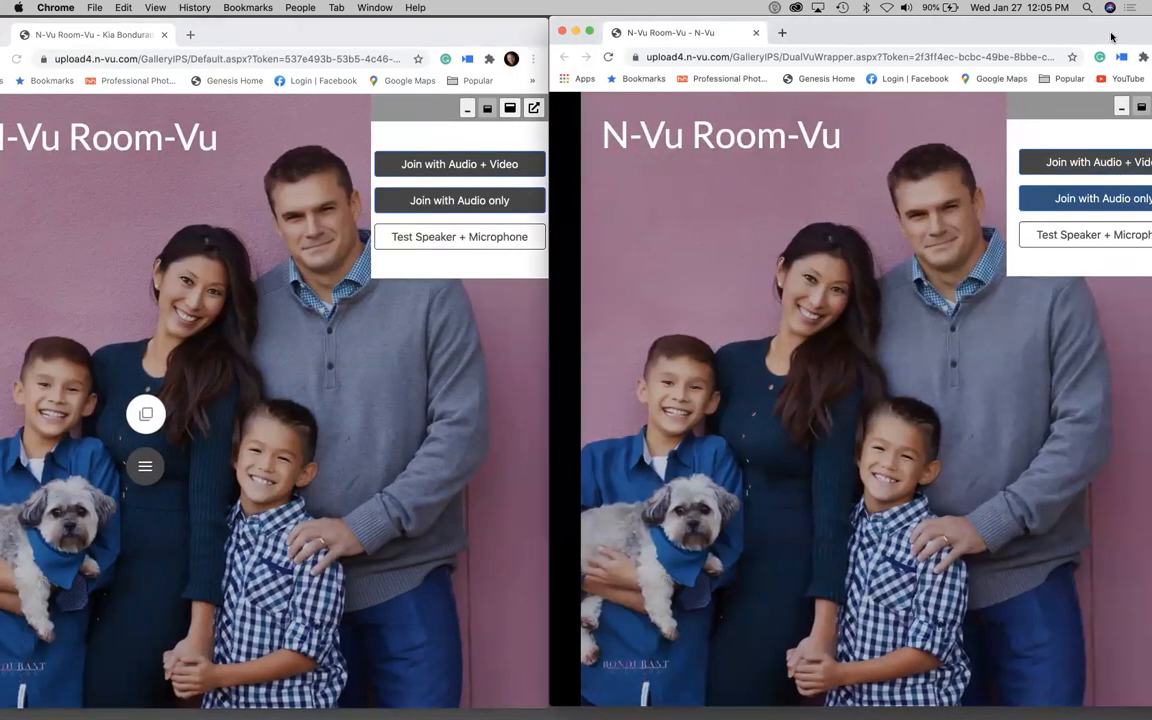
pyautogui.moveTo(547, 188); pyautogui.dragTo(607, 190)
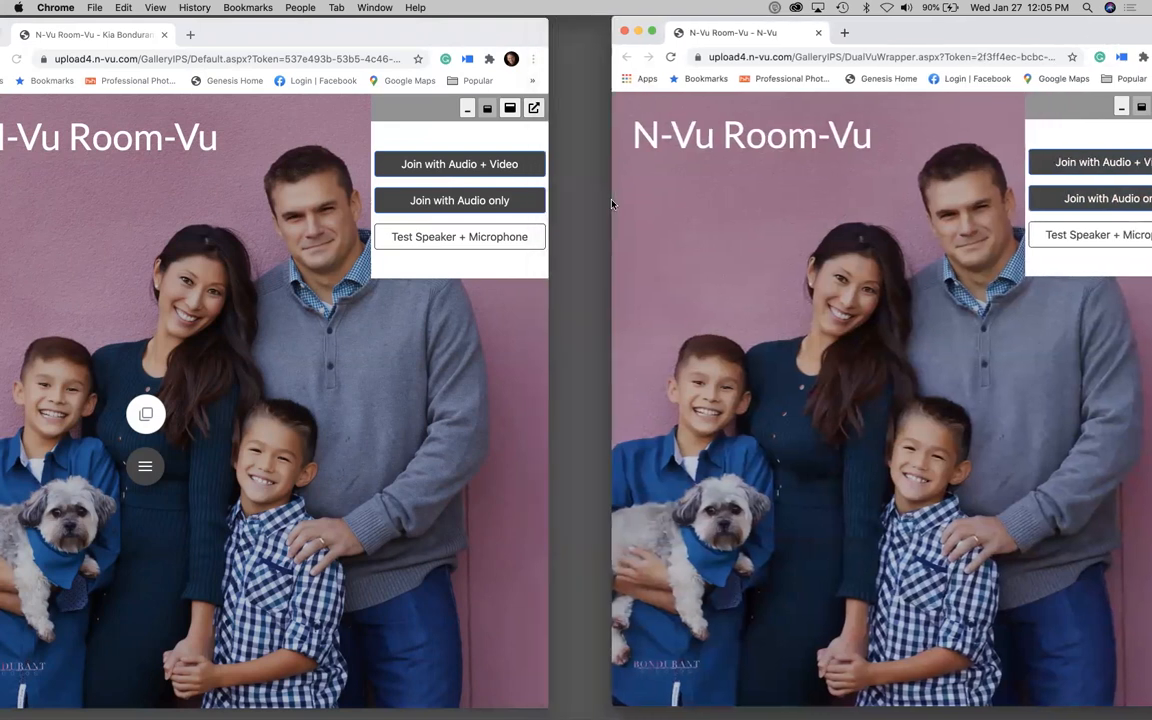
pyautogui.moveTo(995, 39); pyautogui.dragTo(929, 40)
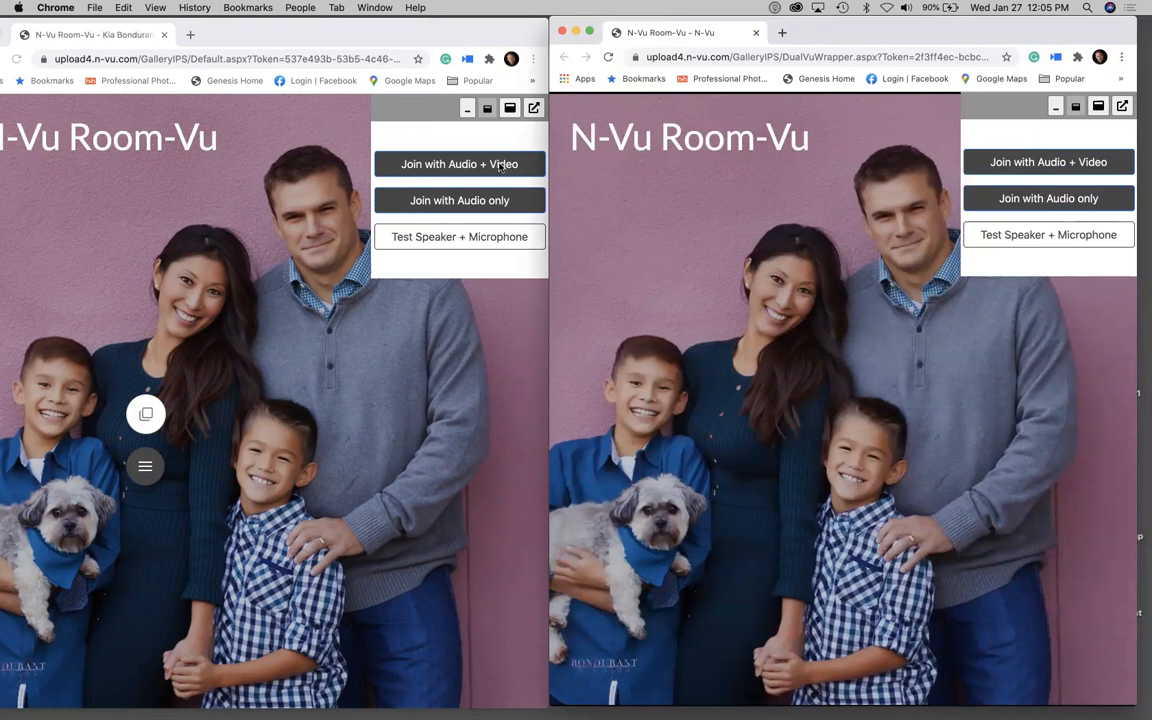
# - Move the photographer's Live-Vu panel slightly inward, then minimize it and restore it to its small size
pyautogui.click(396, 108)
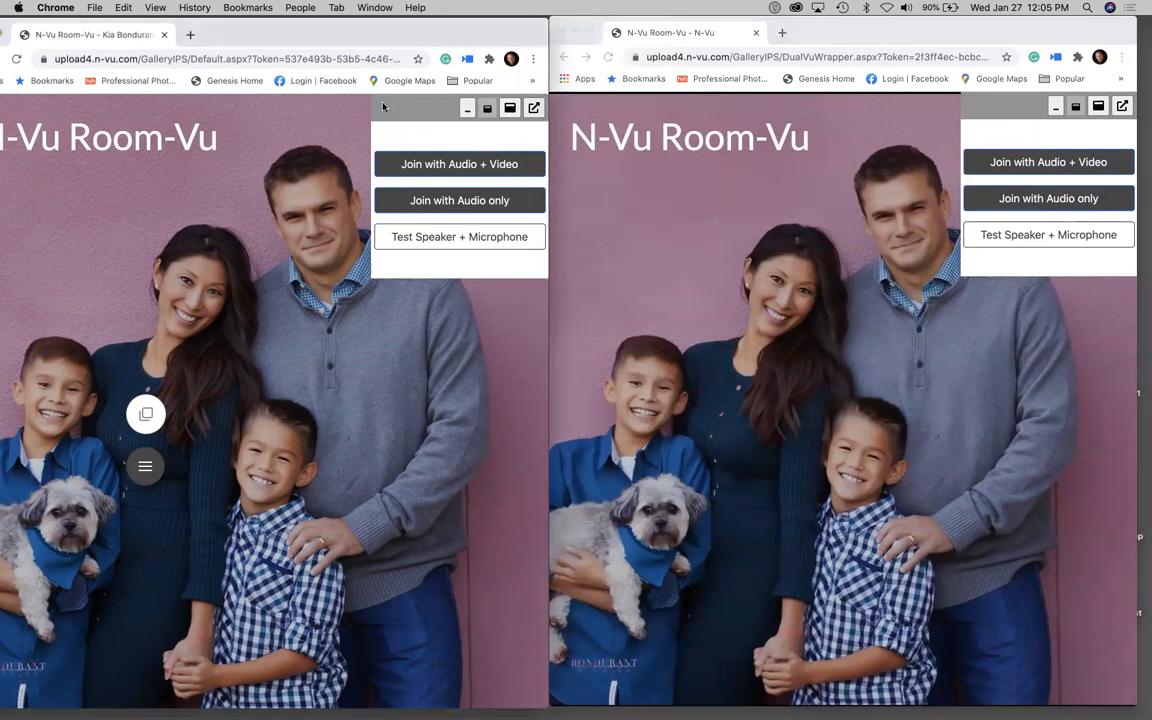
pyautogui.moveTo(407, 108)
pyautogui.mouseDown()
pyautogui.moveTo(118, 160)
pyautogui.moveTo(113, 110)
pyautogui.moveTo(231, 134)
pyautogui.moveTo(80, 128)
pyautogui.moveTo(337, 131)
pyautogui.moveTo(399, 117)
pyautogui.mouseUp()
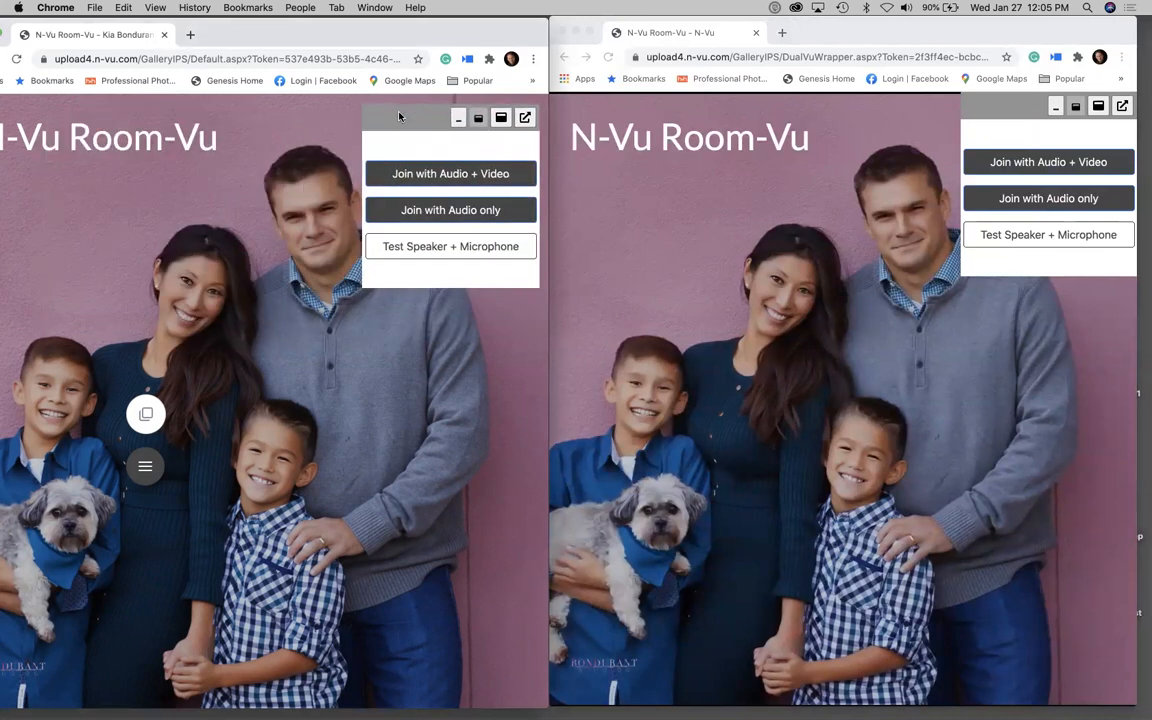
pyautogui.click(460, 119)
pyautogui.moveTo(399, 126)
pyautogui.mouseDown()
pyautogui.moveTo(235, 108)
pyautogui.moveTo(37, 110)
pyautogui.moveTo(374, 104)
pyautogui.moveTo(399, 120)
pyautogui.mouseUp()
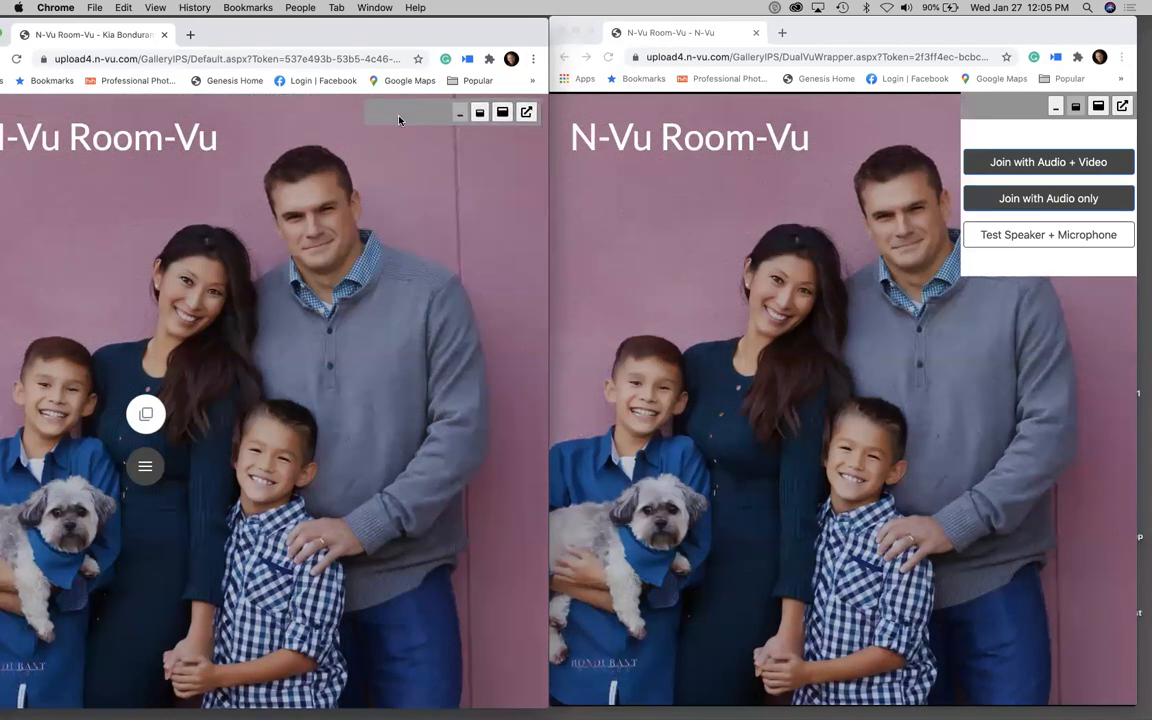
pyautogui.click(476, 114)
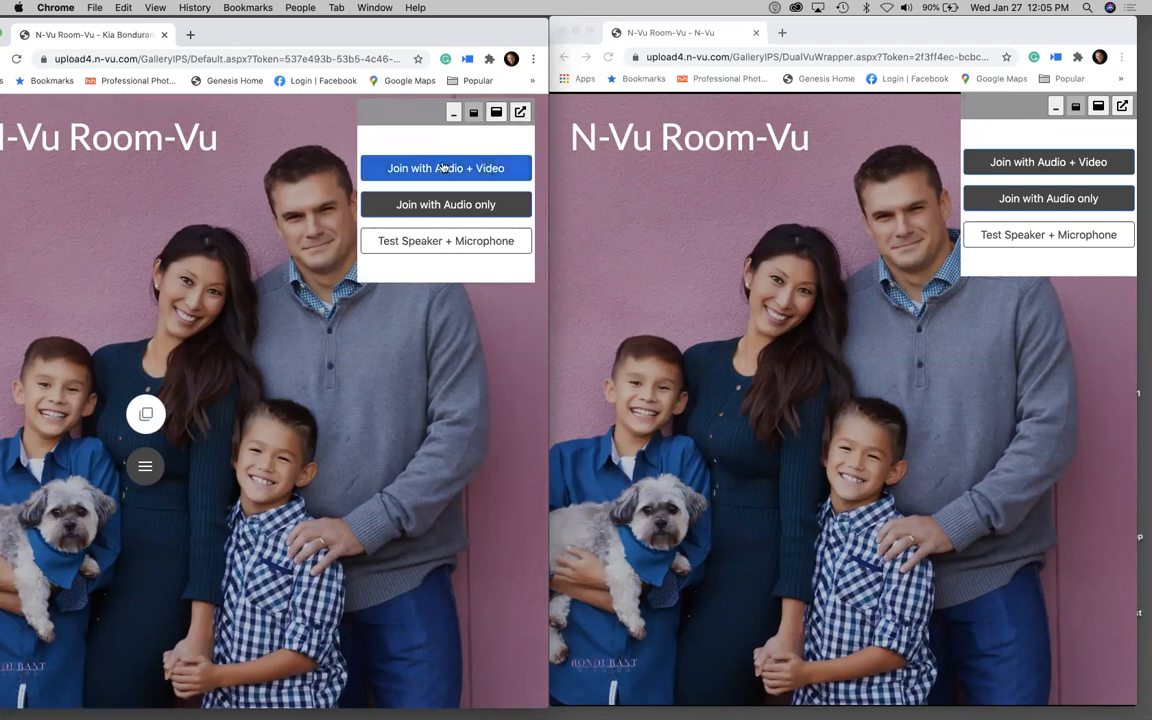
# - Mute the computer's sound and join the Live-Vu call with audio and video from both the photographer and client views
pyautogui.press('XF86AudioMute')
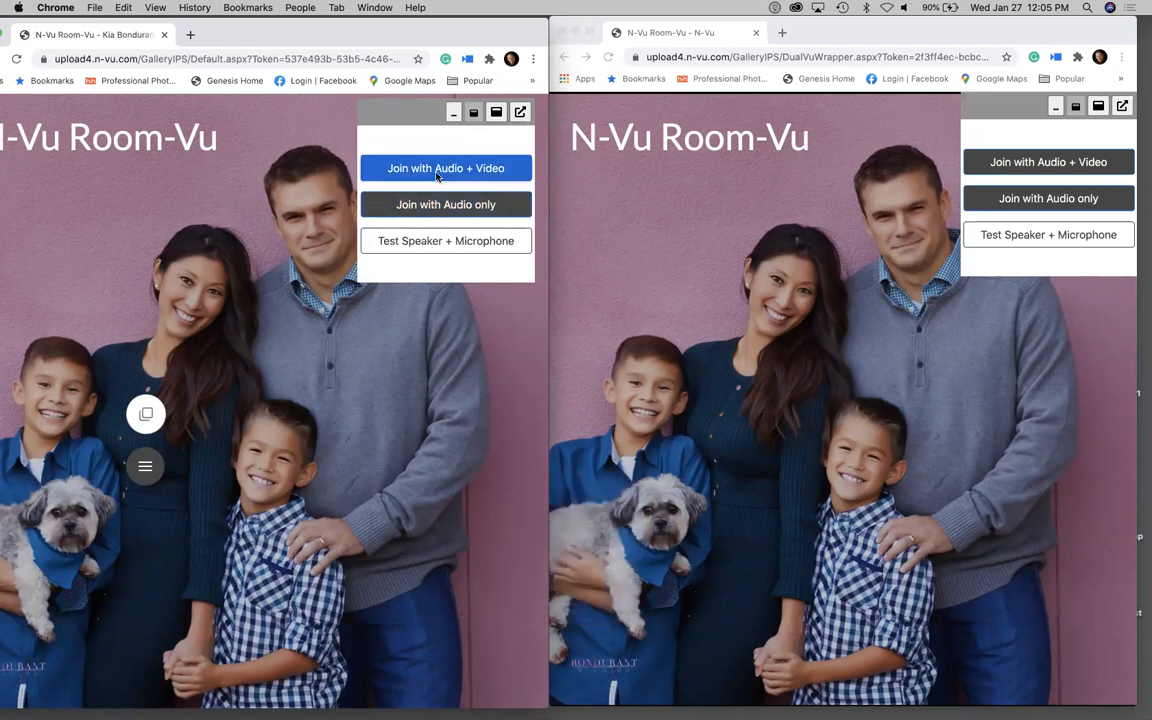
pyautogui.click(437, 172)
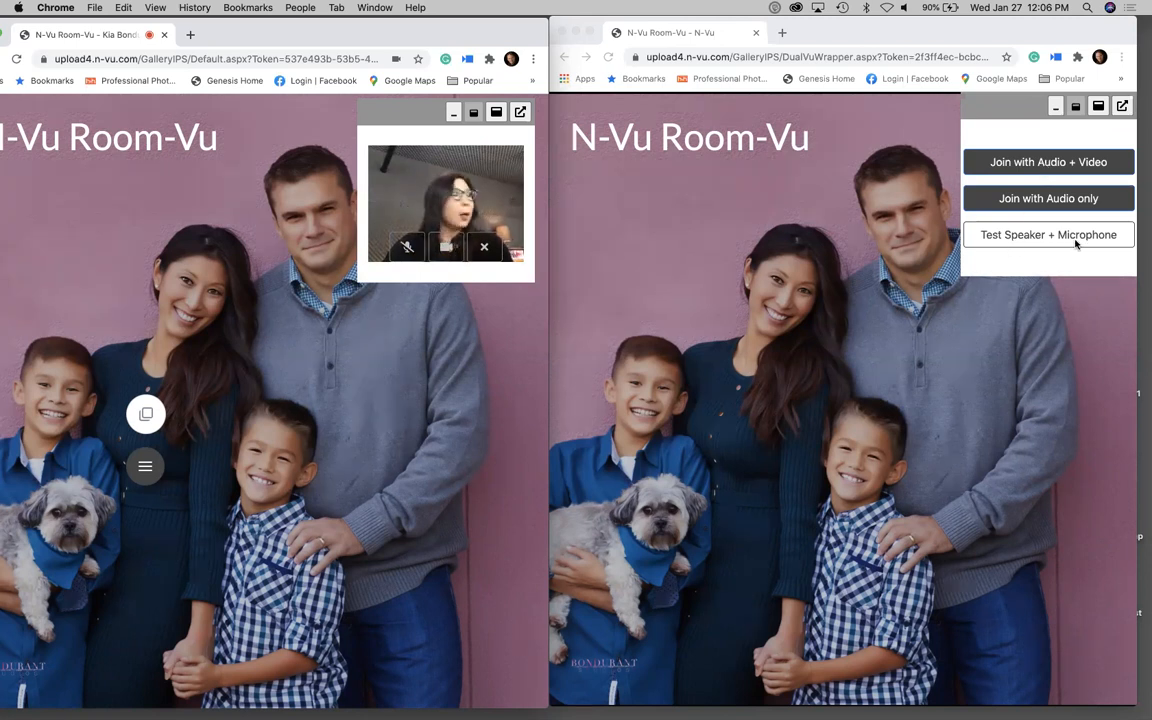
pyautogui.click(1041, 166)
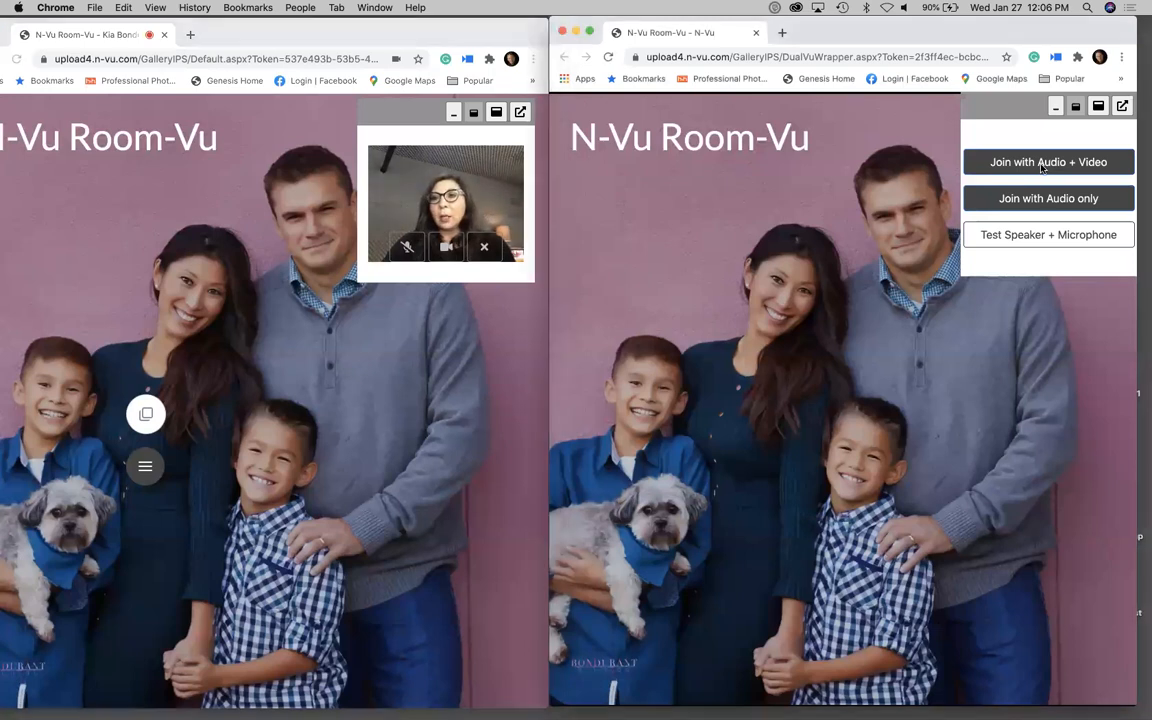
pyautogui.click(1041, 163)
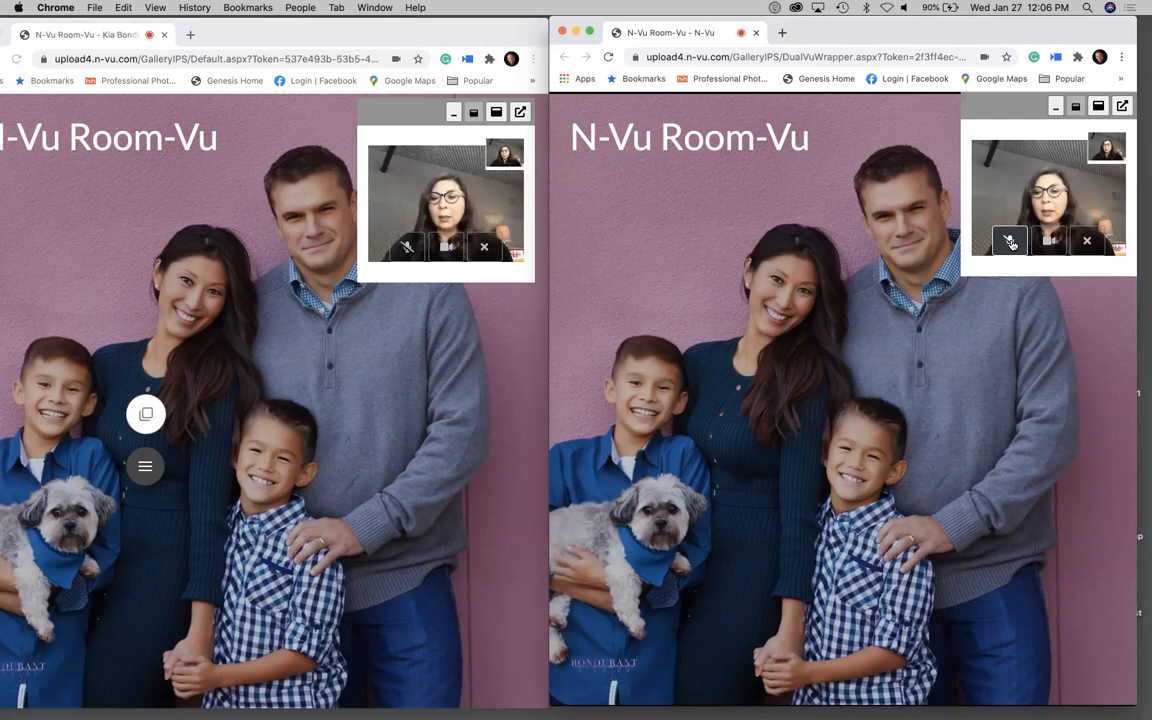
# - Turn the computer's sound back on and enlarge the photographer's Live-Vu panel
pyautogui.press('XF86AudioRaiseVolume')
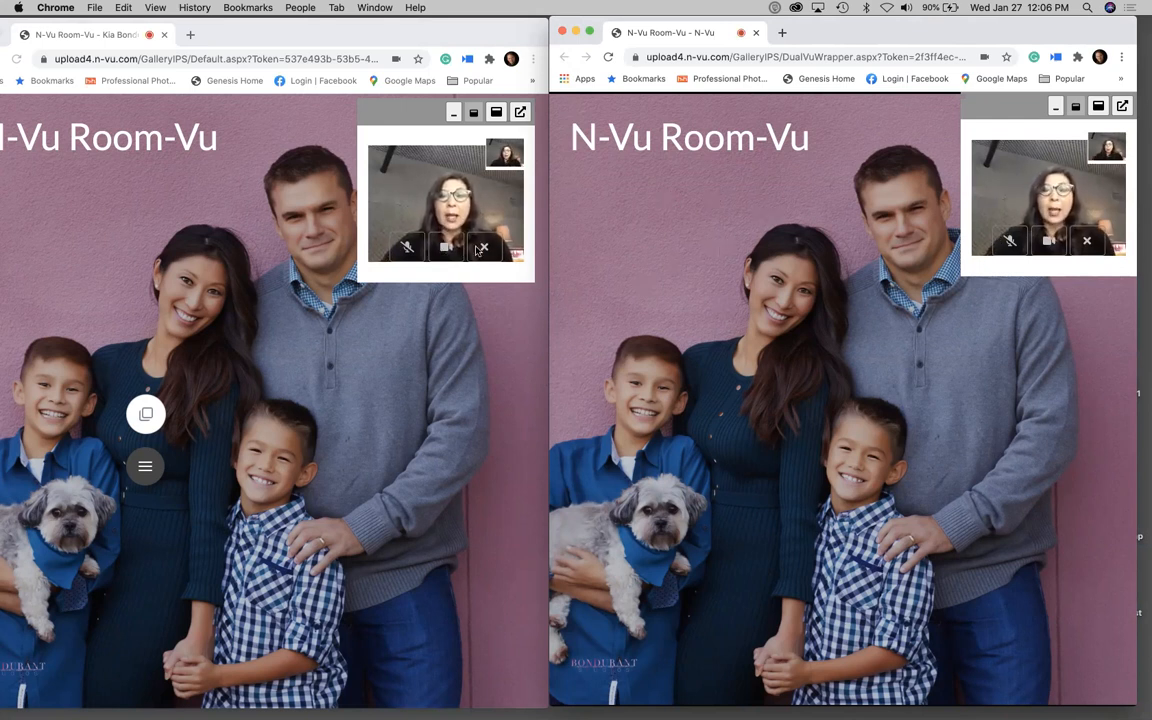
pyautogui.click(498, 112)
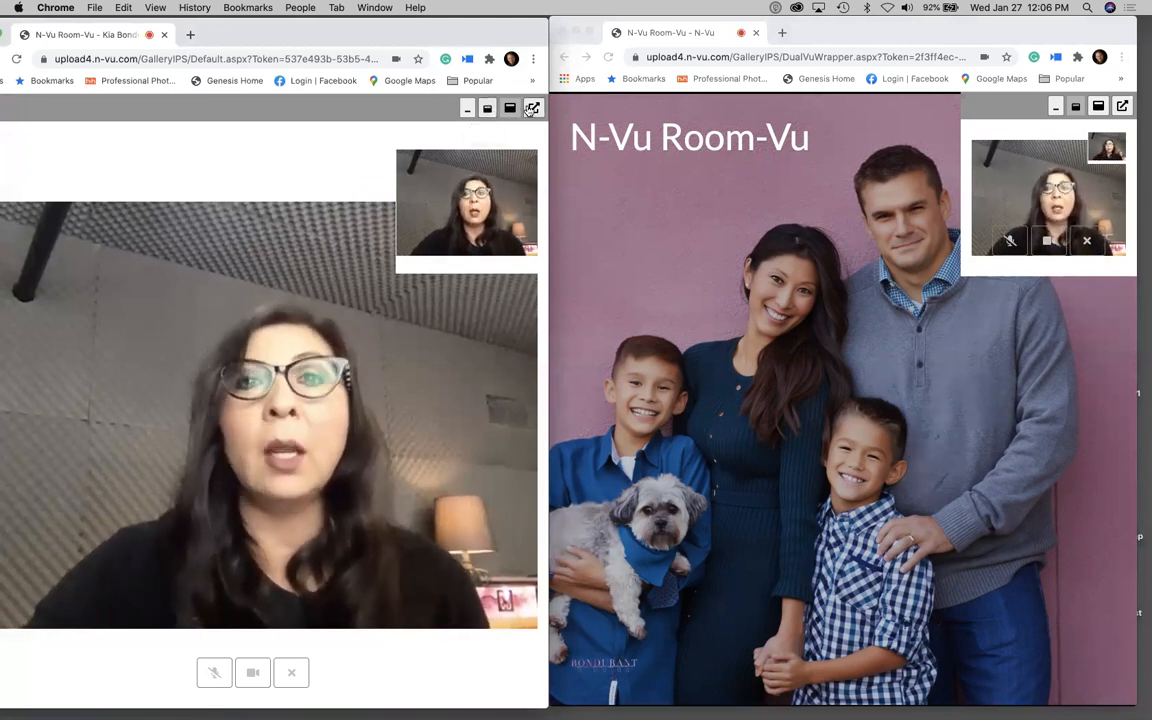
# - Pop the photographer's Live-Vu video out into a separate window, mute its microphone and move it over the photographer's view
pyautogui.click(535, 109)
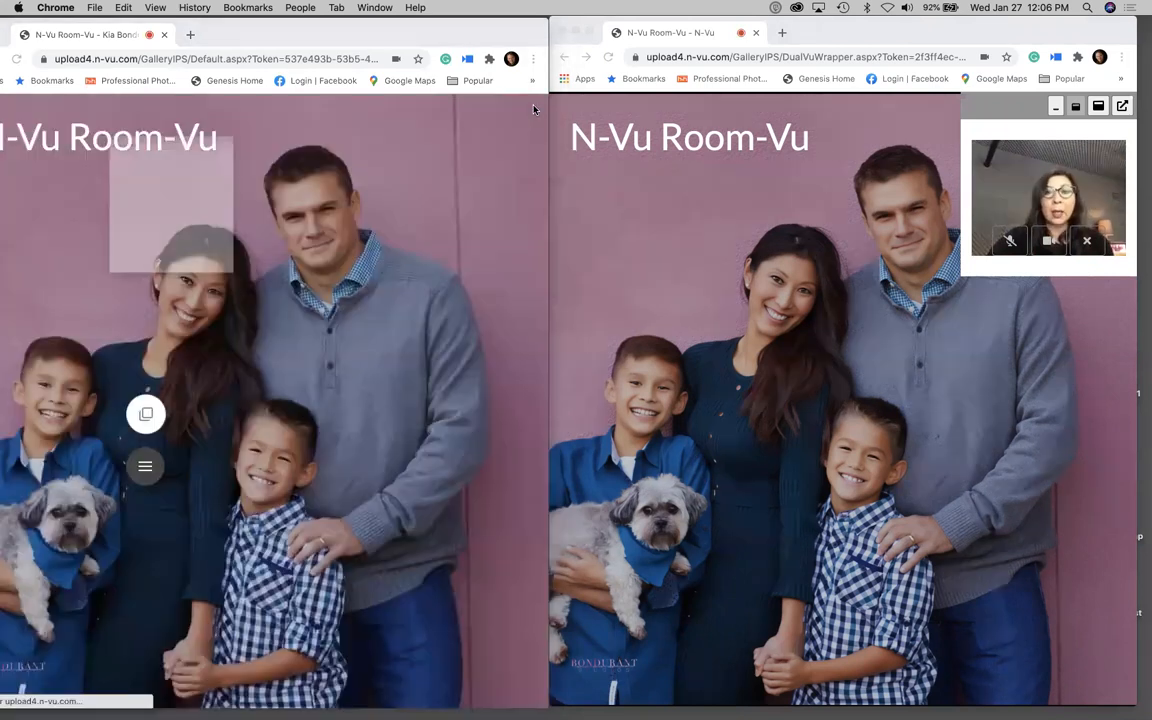
pyautogui.click(131, 356)
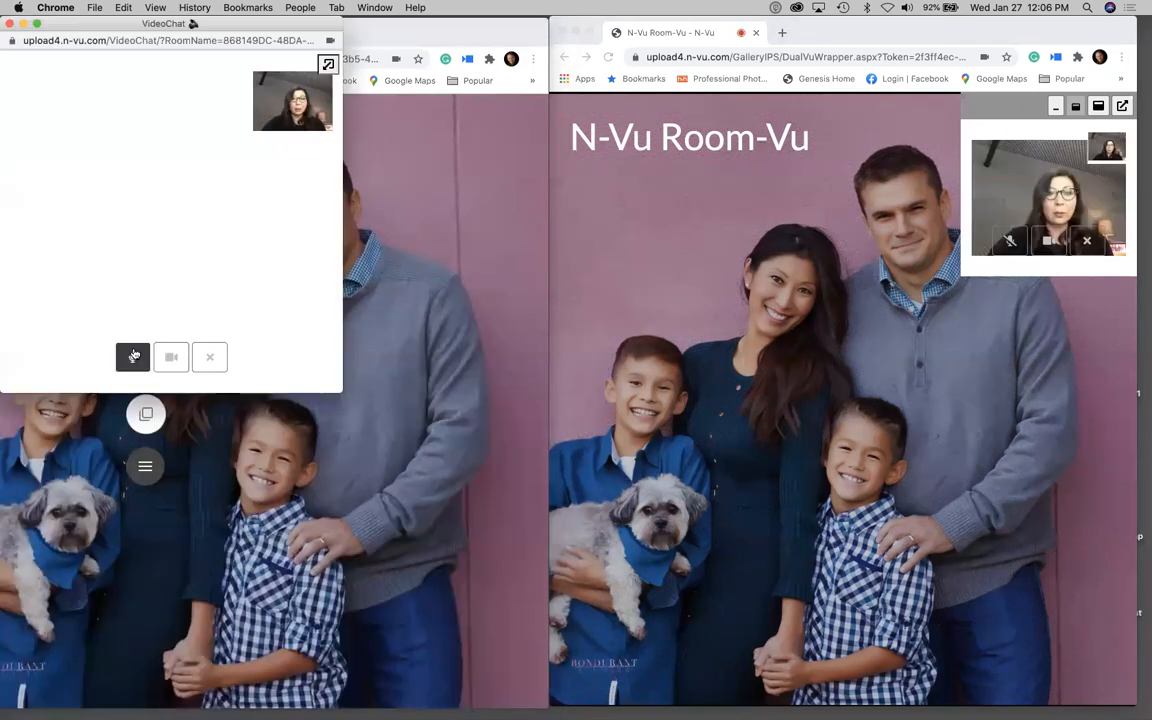
pyautogui.moveTo(286, 24); pyautogui.dragTo(486, 345)
pyautogui.moveTo(494, 53)
pyautogui.mouseDown()
pyautogui.moveTo(454, 45)
pyautogui.moveTo(487, 47)
pyautogui.mouseUp()
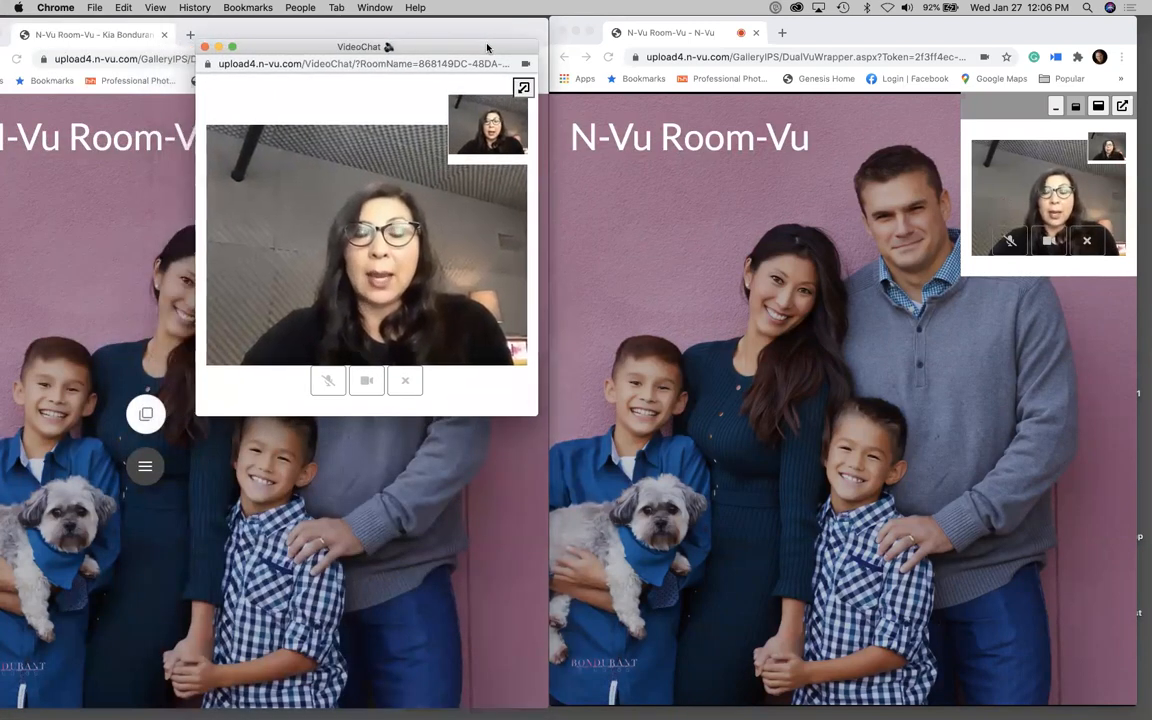
# - Dock the Live-Vu video back into the photographer's view and nudge its panel slightly toward the corner
pyautogui.click(523, 88)
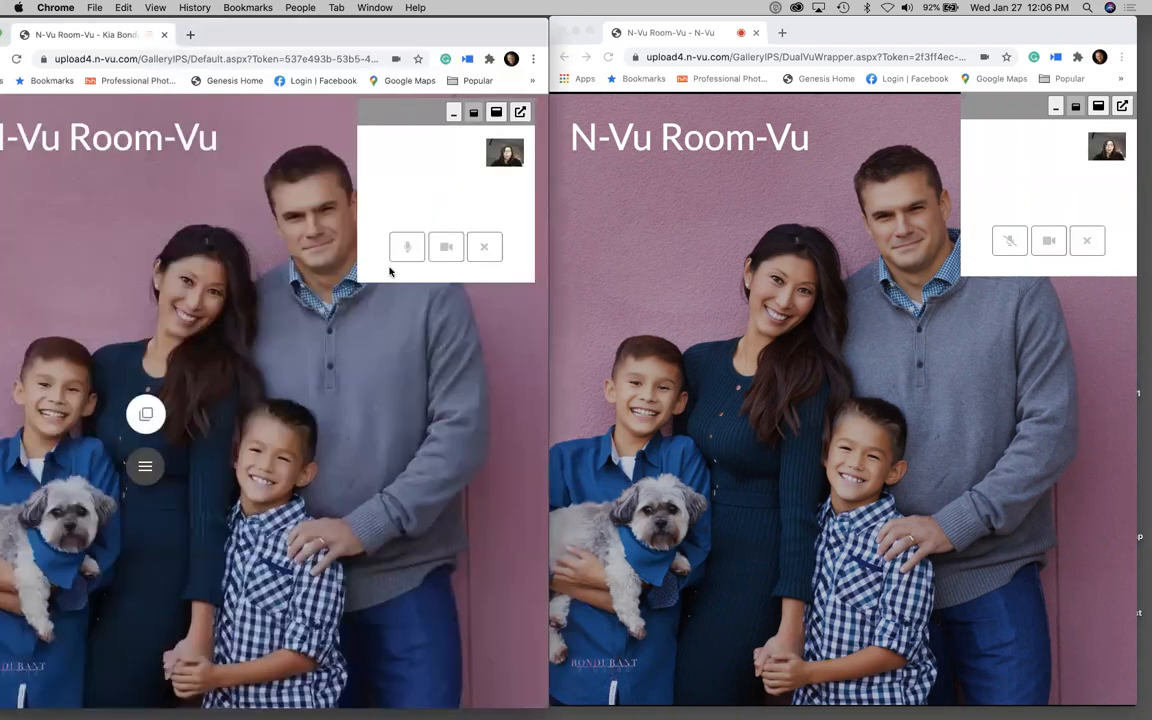
pyautogui.moveTo(435, 109); pyautogui.dragTo(440, 106)
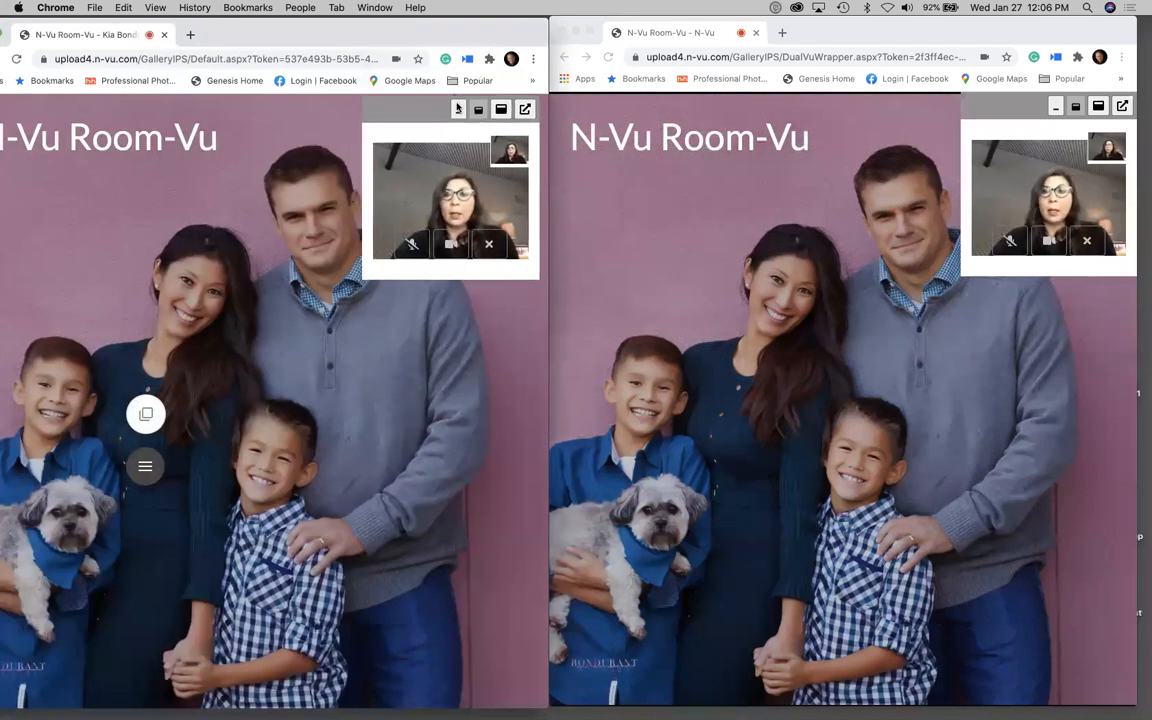
# - Leave and rejoin the photographer's Live-Vu call with audio and video, and minimize its panel
pyautogui.click(488, 243)
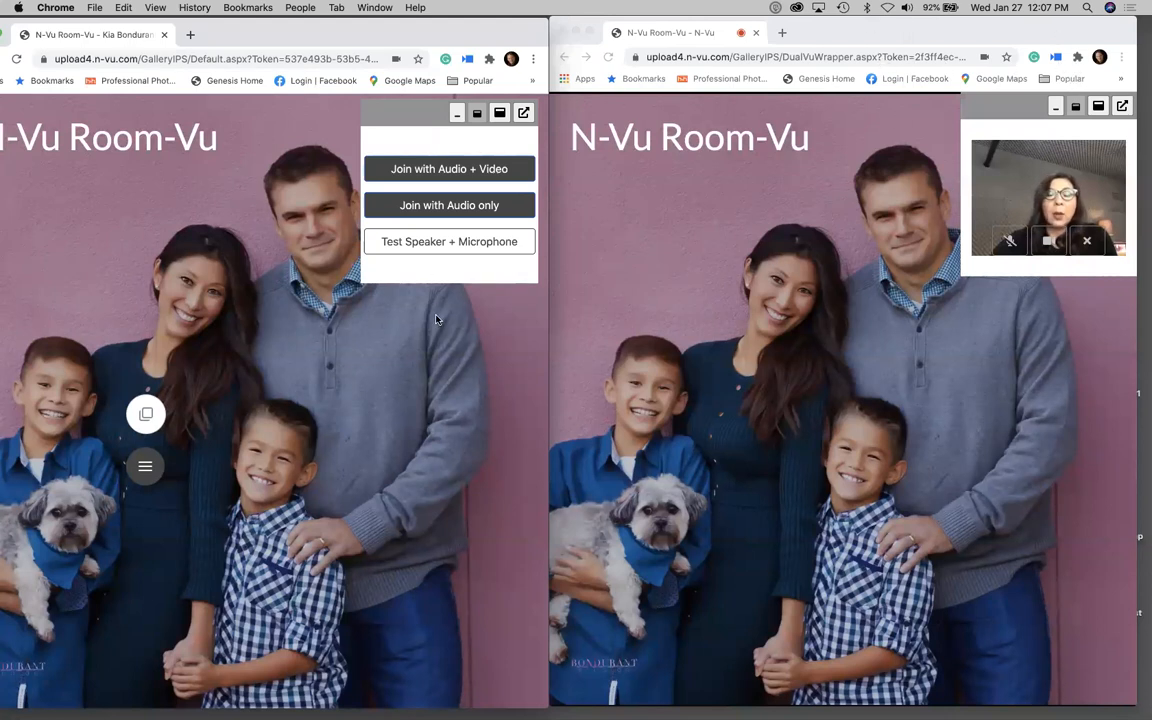
pyautogui.click(440, 169)
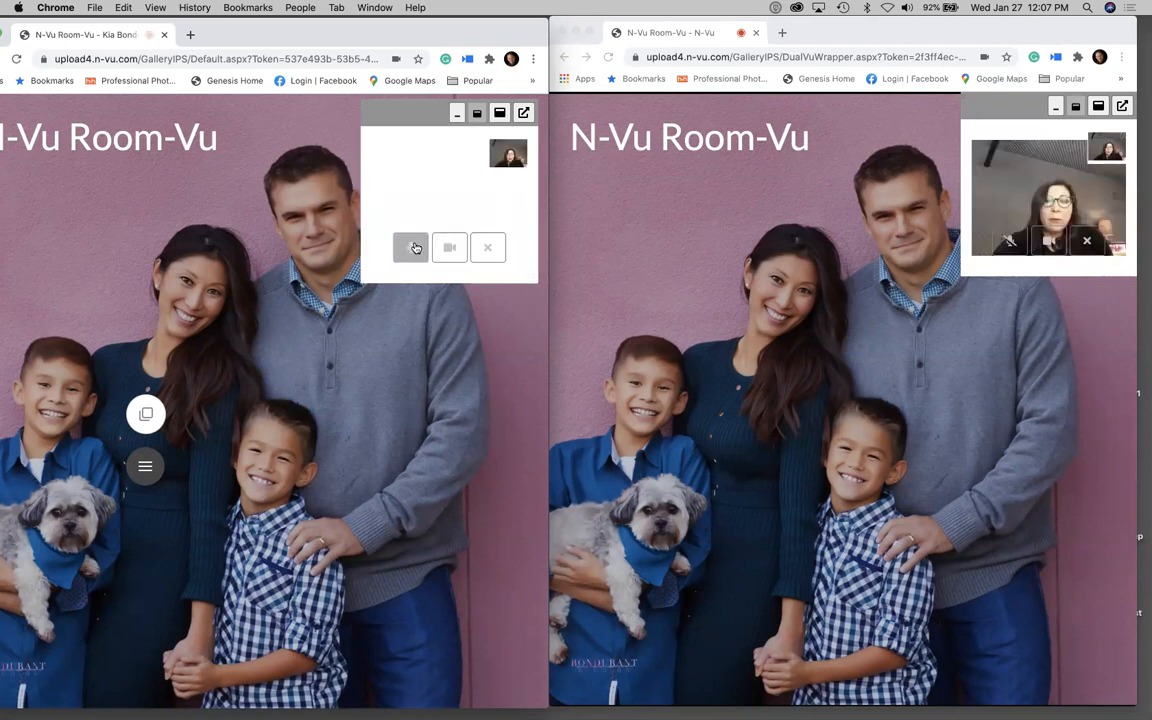
pyautogui.click(456, 117)
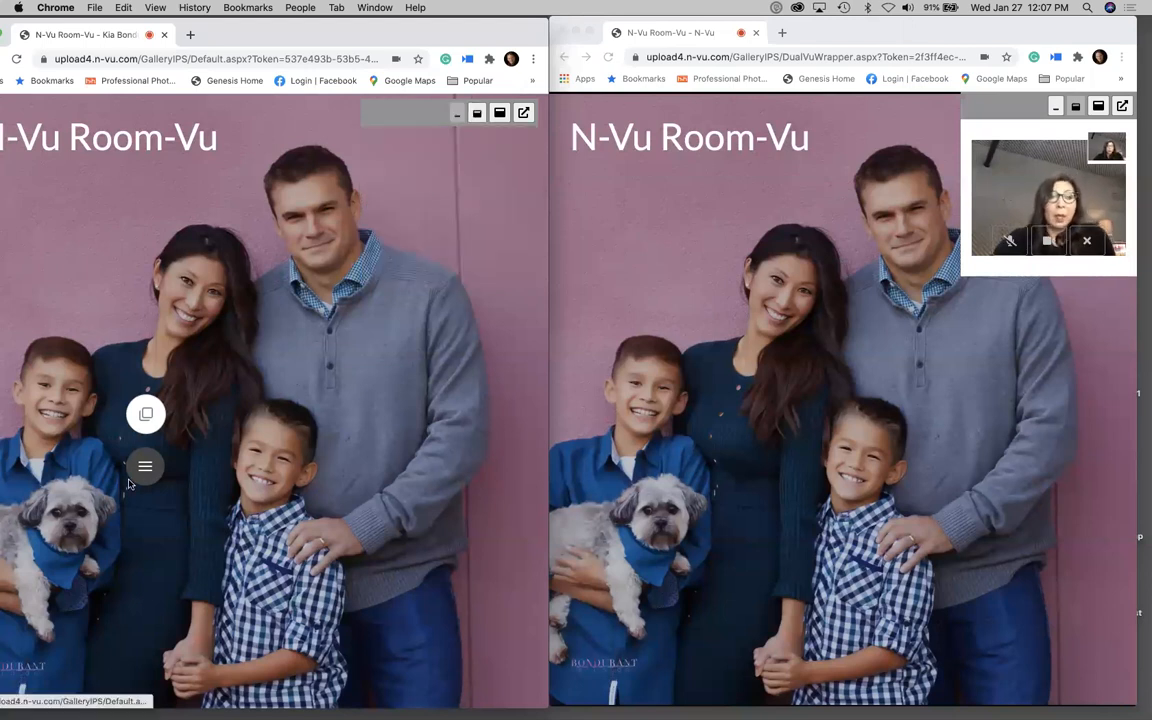
# - Start the slideshow from the cover image, continue to the gallery and open kendall fam19 061.jpg at full size
pyautogui.click(240, 448)
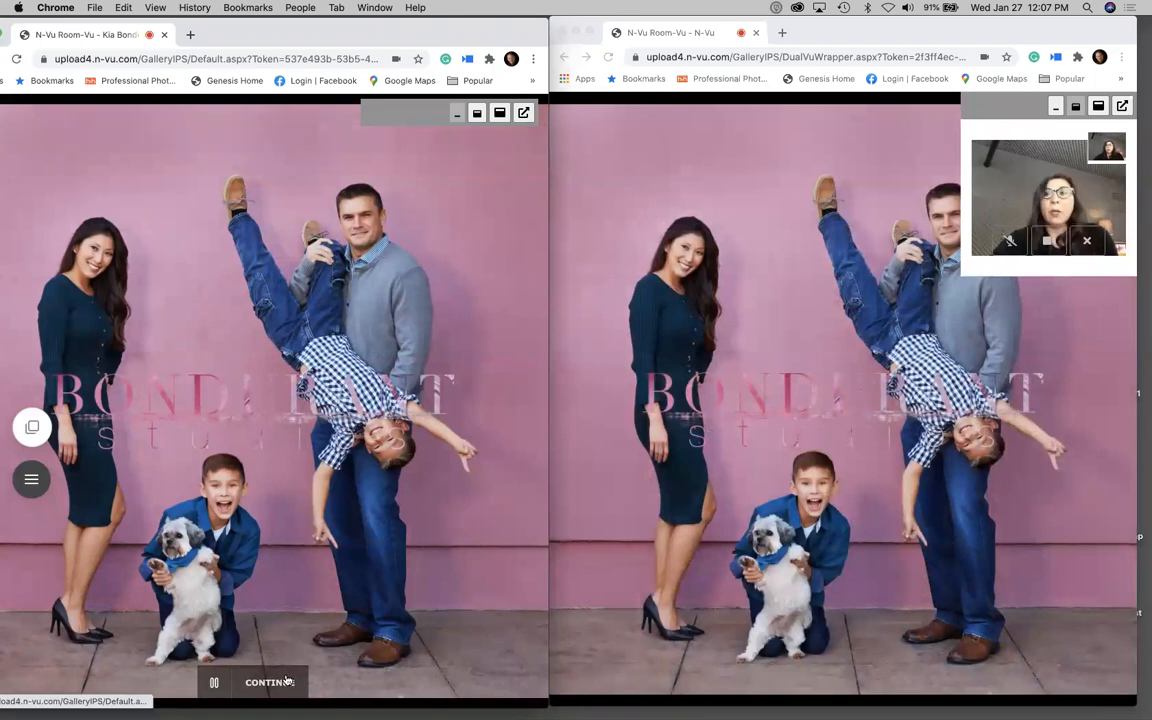
pyautogui.click(265, 681)
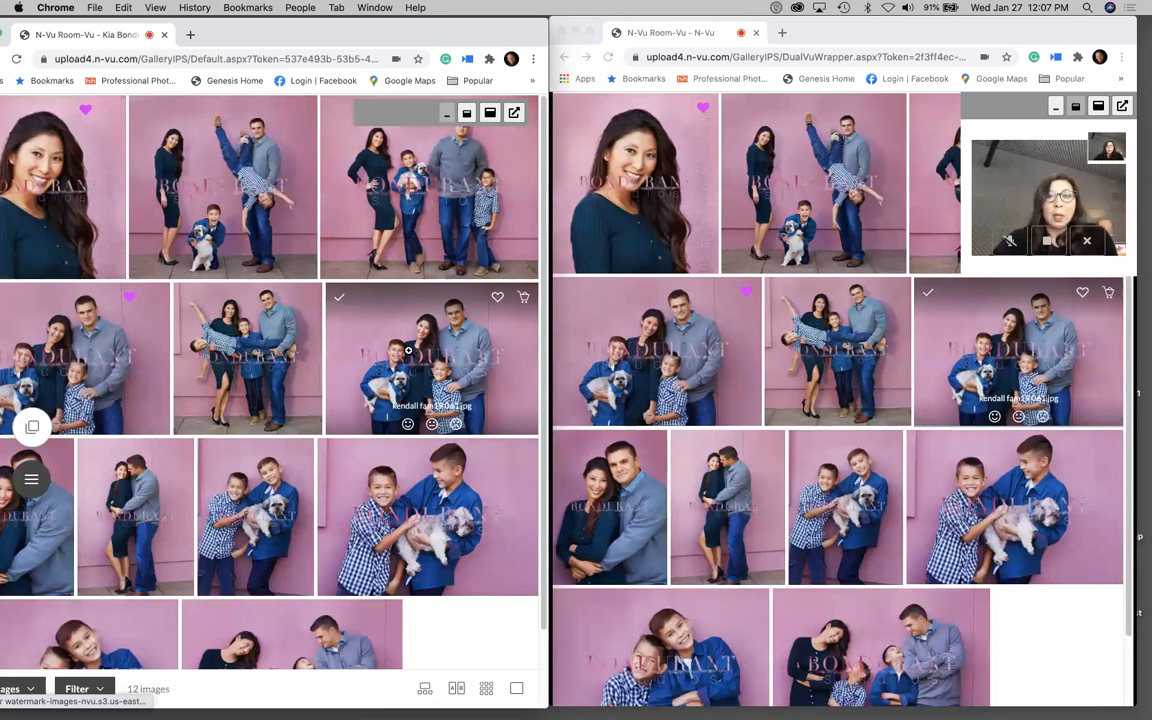
pyautogui.click(408, 350)
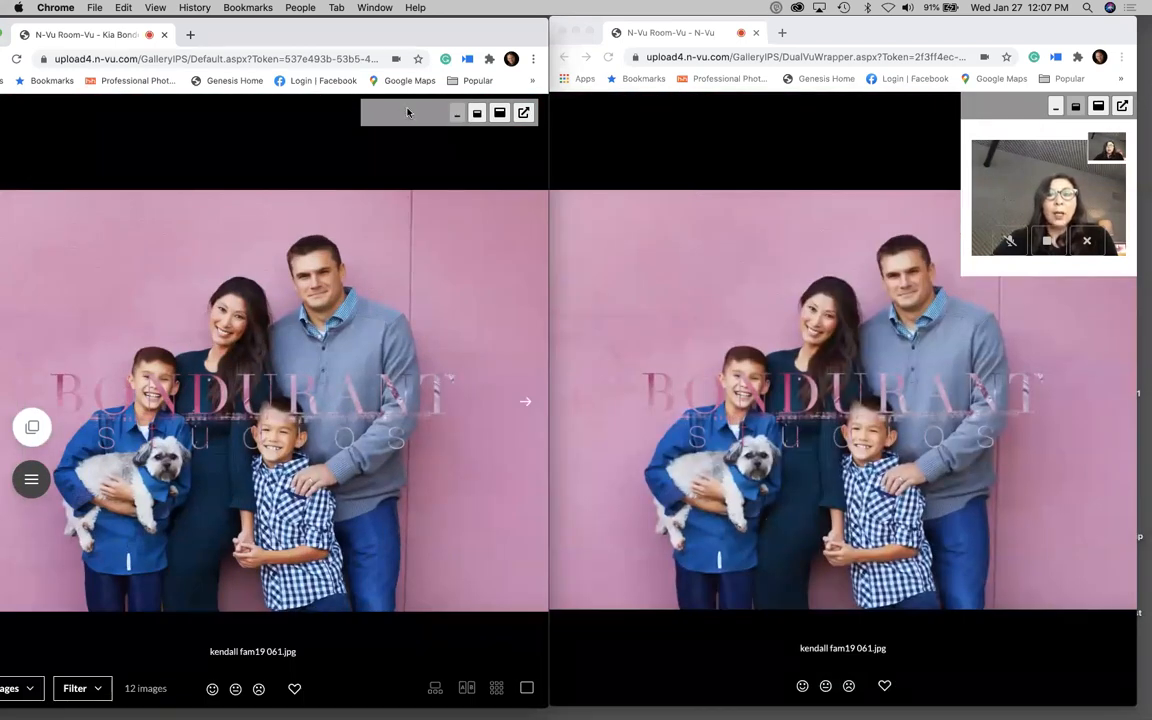
# - Move the photographer's minimized Live-Vu panel clear of the ordering controls and restore it to its small size
pyautogui.moveTo(394, 116); pyautogui.dragTo(41, 119)
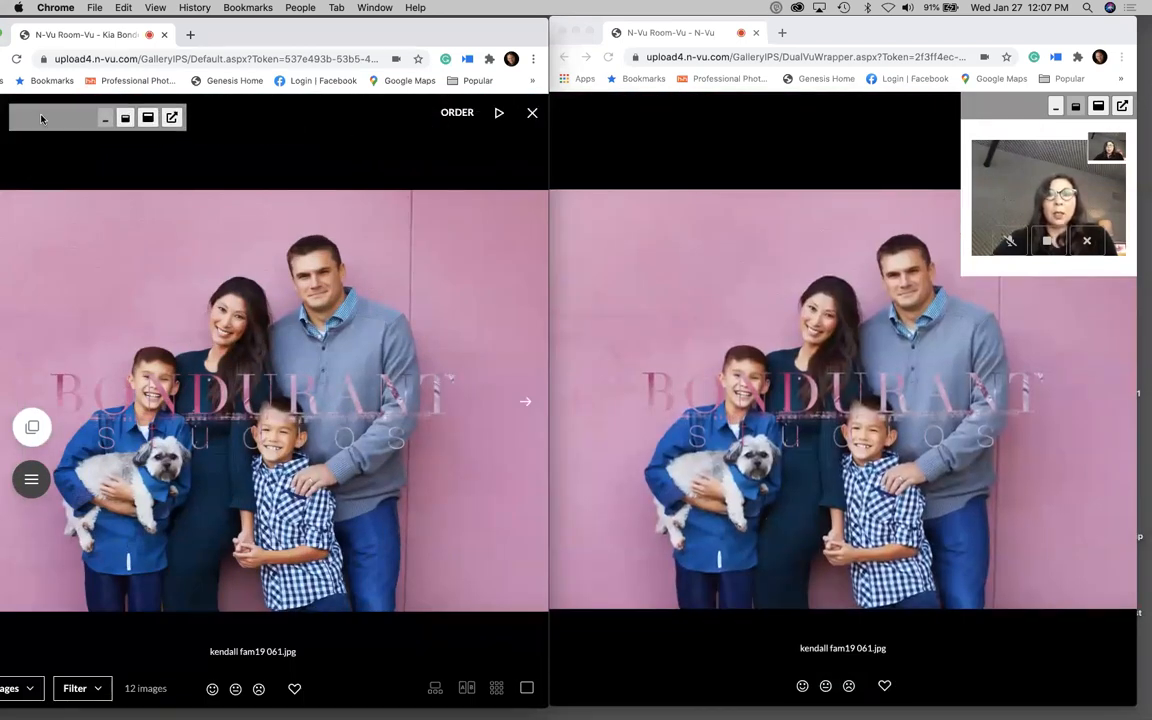
pyautogui.click(126, 120)
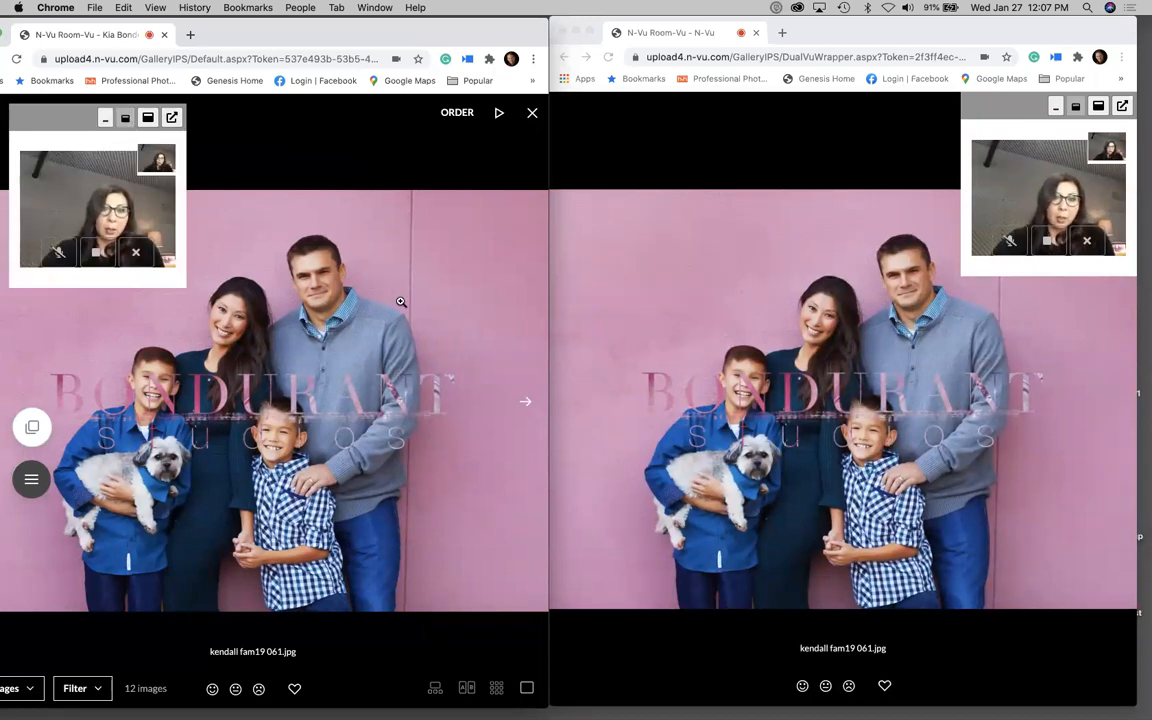
# - Choose a 24 x 30 print of kendall fam19 061.jpg from the order options and preview it in Room-Vu
pyautogui.click(457, 113)
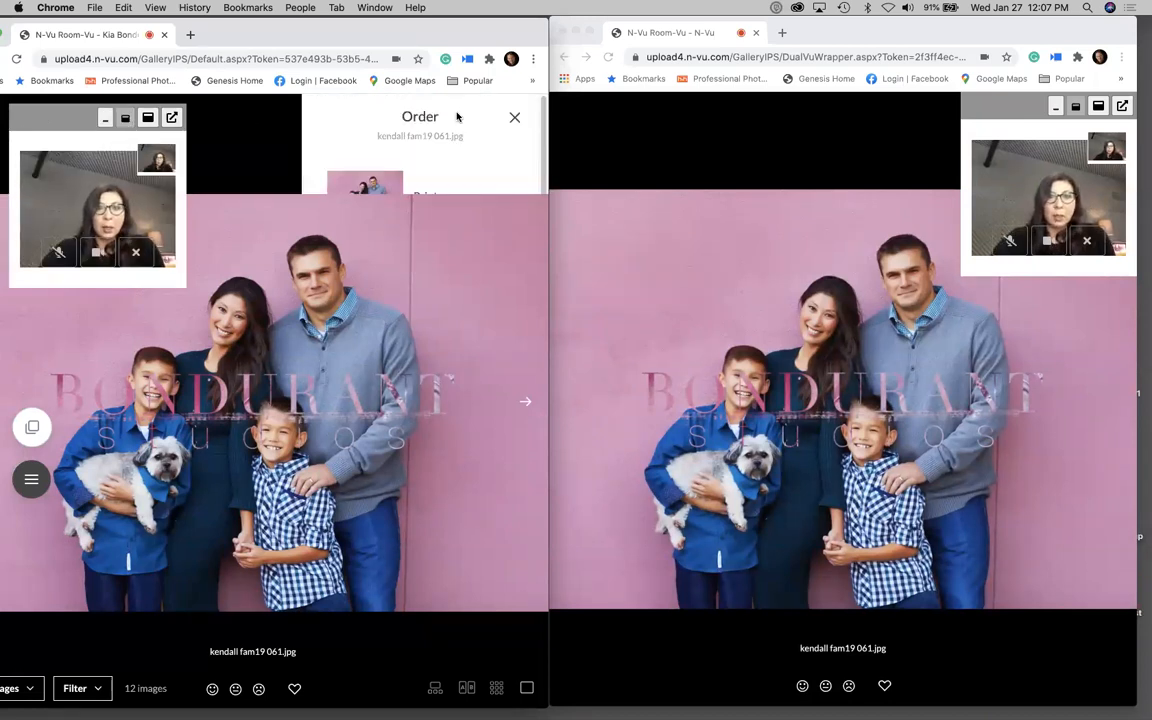
pyautogui.click(452, 216)
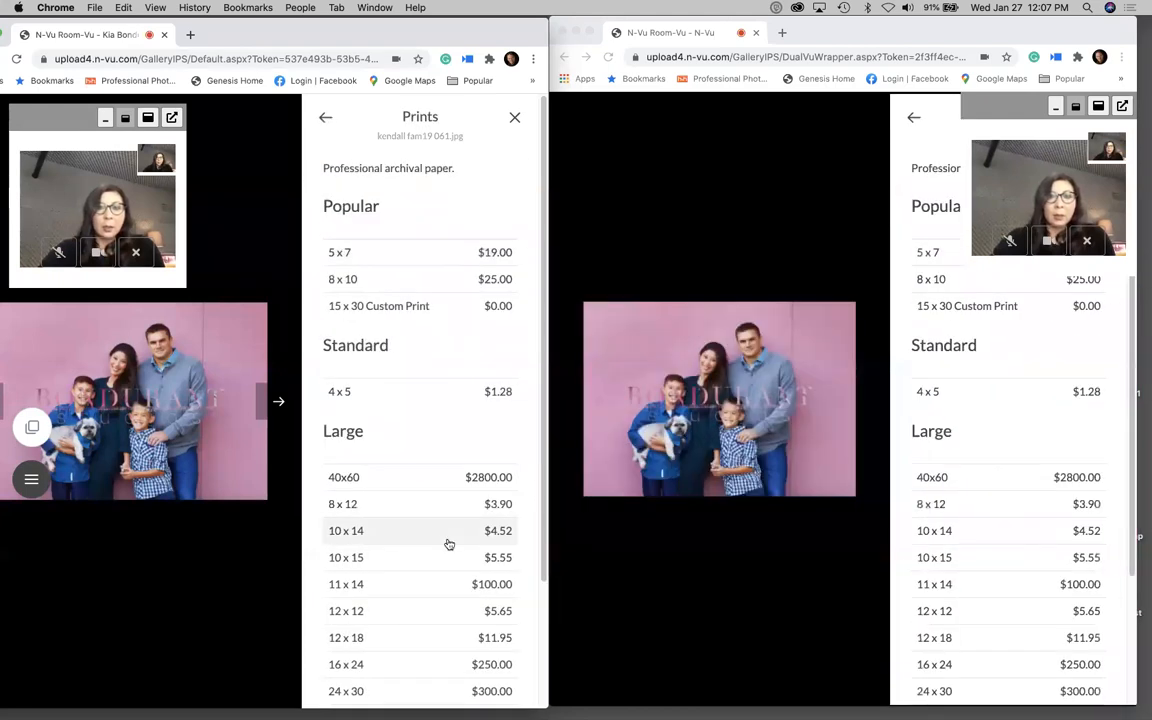
pyautogui.click(411, 694)
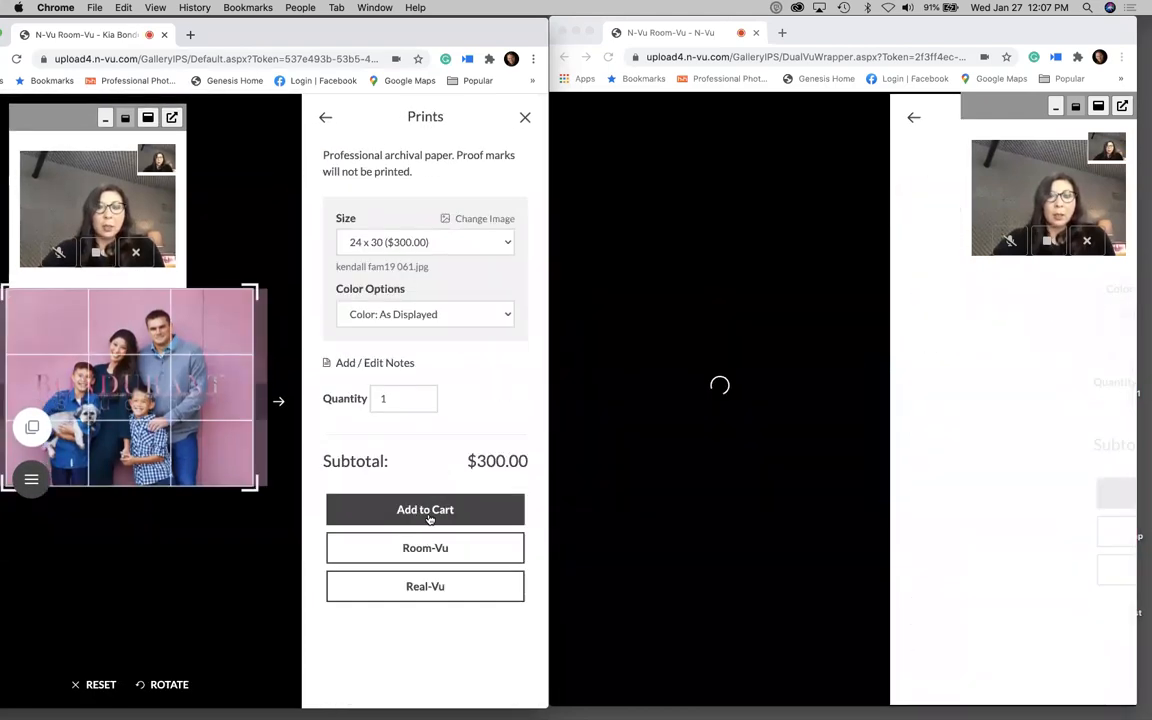
pyautogui.click(428, 557)
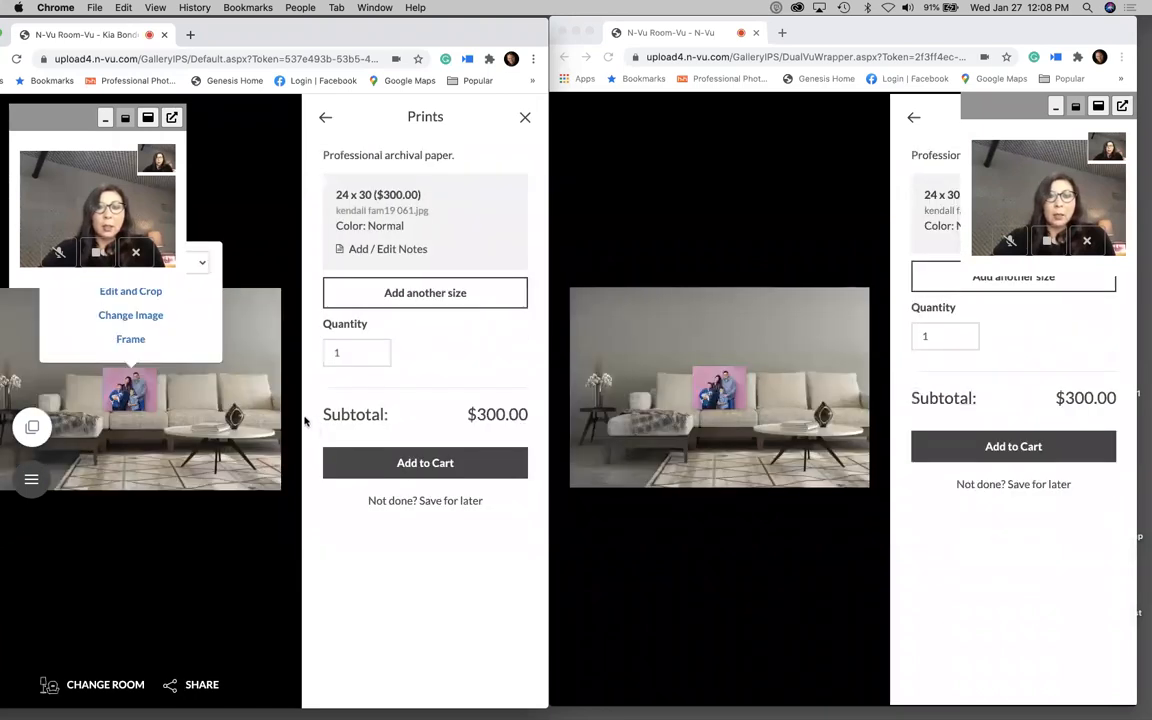
# - Minimize the photographer's Live-Vu panel and move it off the room preview, over the order details
pyautogui.click(105, 118)
pyautogui.moveTo(110, 118); pyautogui.dragTo(430, 127)
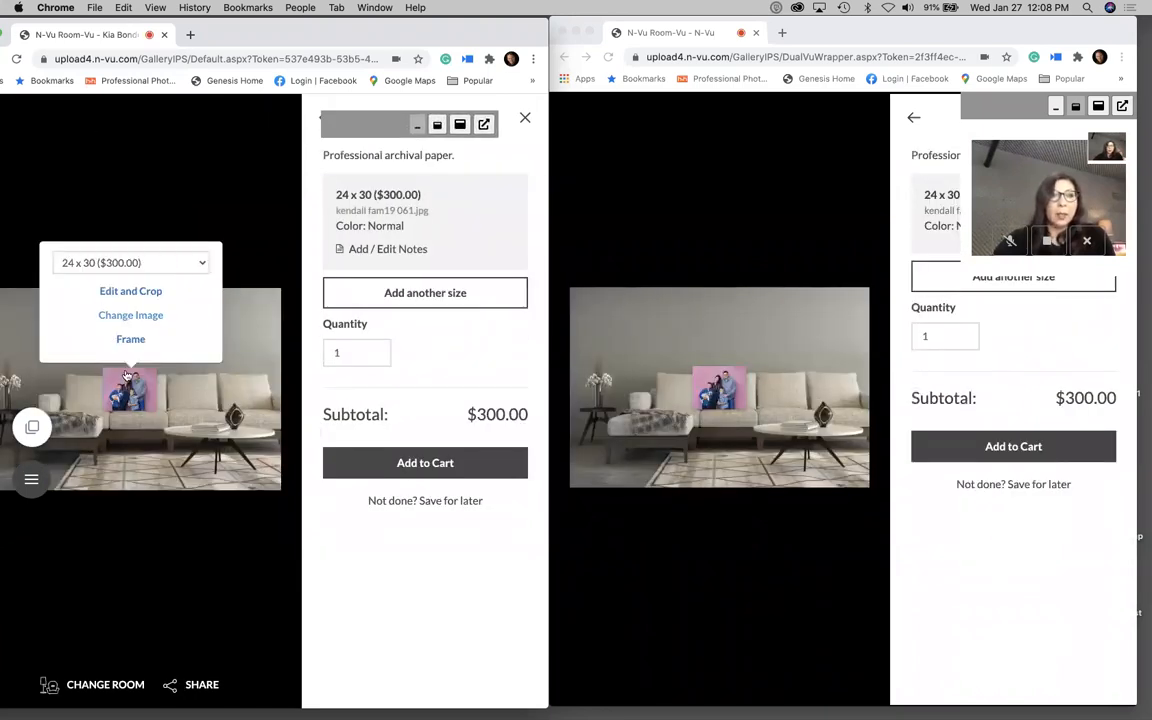
# - Place the 24 x 30 print on the wall above the sofa and put a dark frame around it
pyautogui.moveTo(130, 390); pyautogui.dragTo(147, 357)
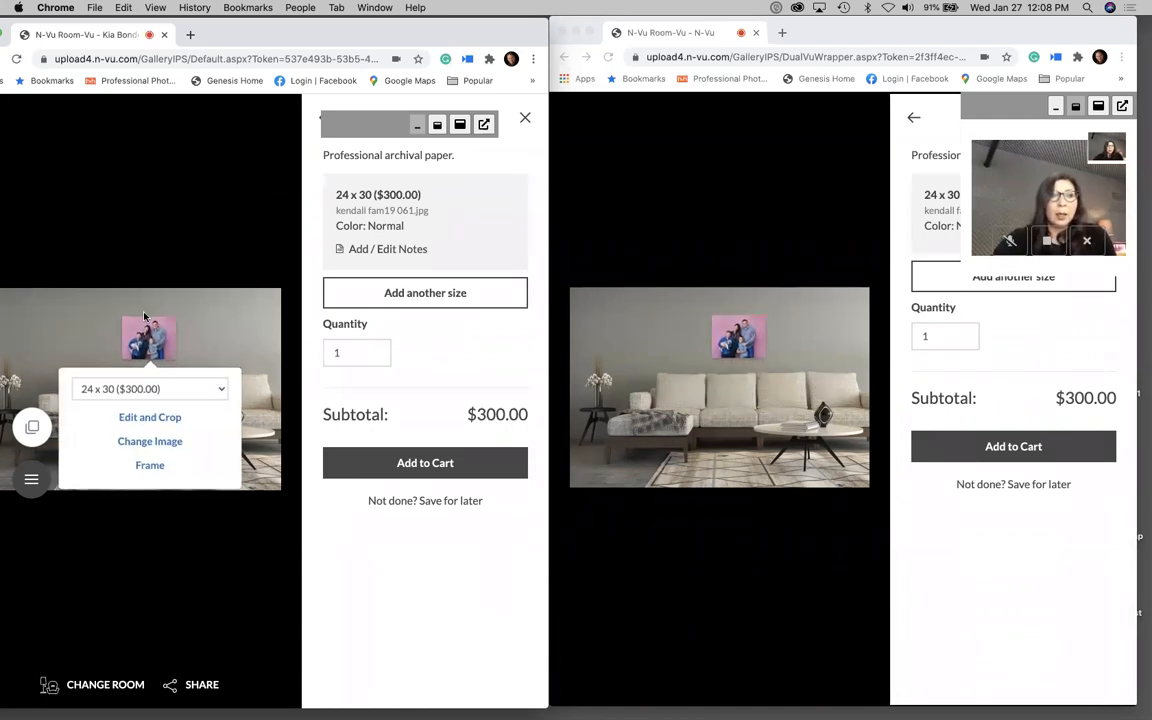
pyautogui.click(151, 460)
pyautogui.click(236, 369)
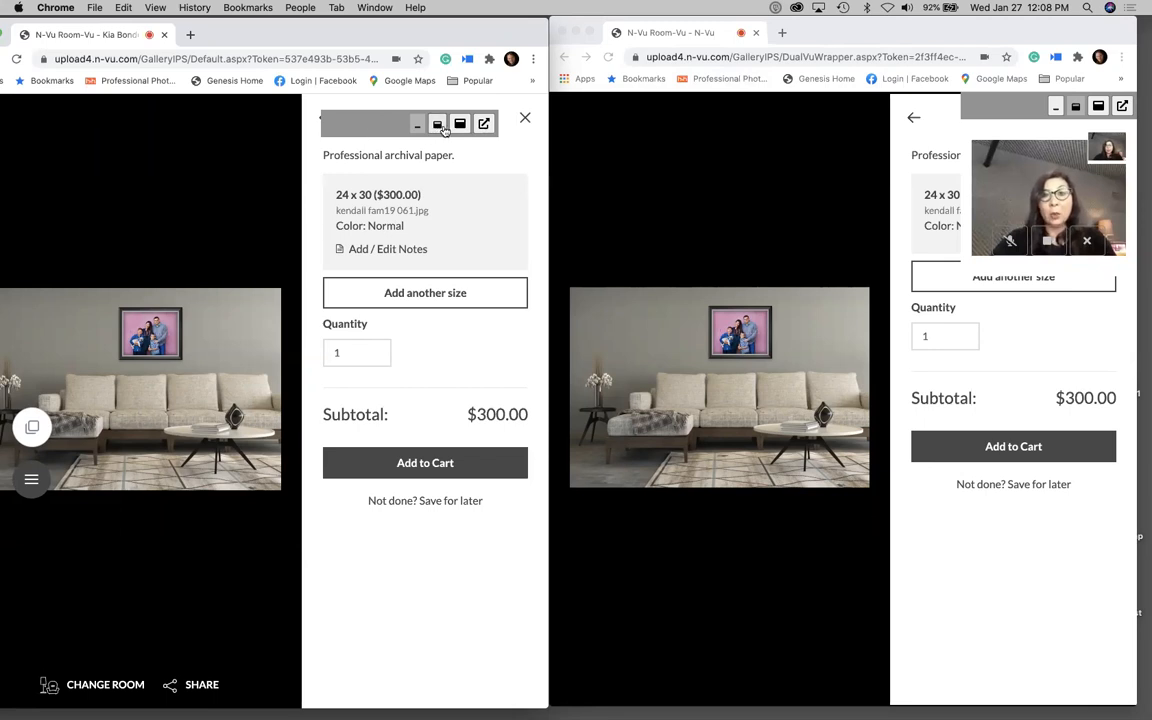
# - Restore the photographer's Live-Vu panel to its small size and close the Room-Vu preview without saving
pyautogui.click(400, 120)
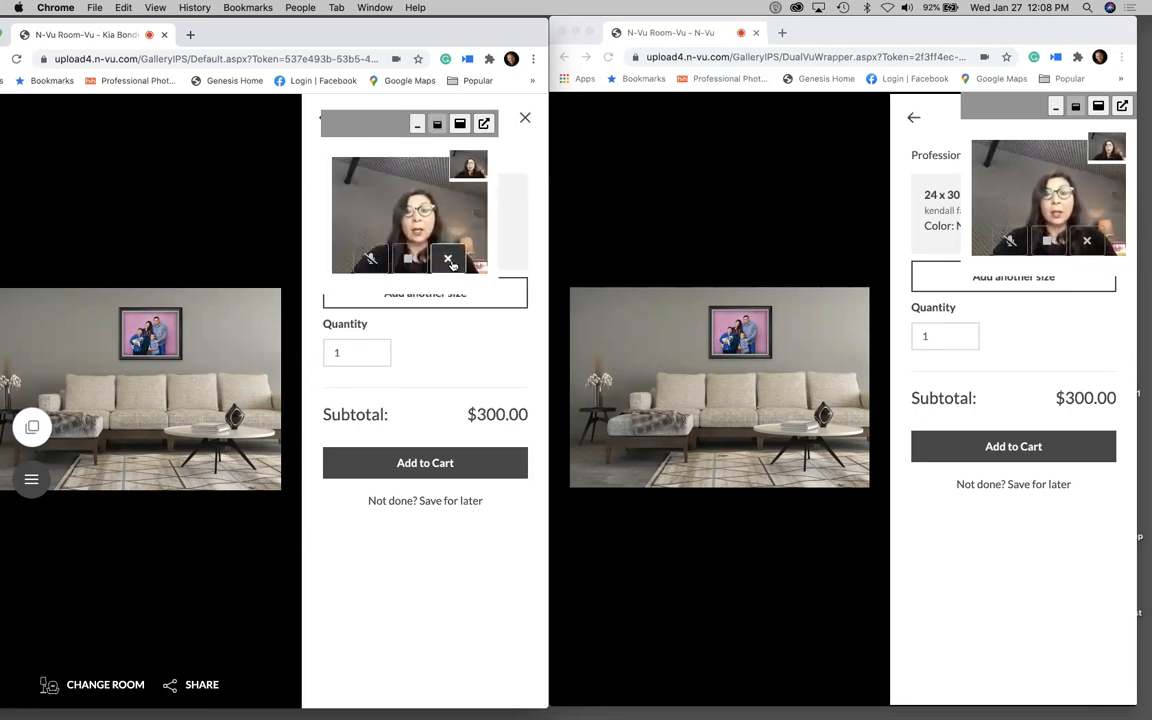
pyautogui.click(526, 121)
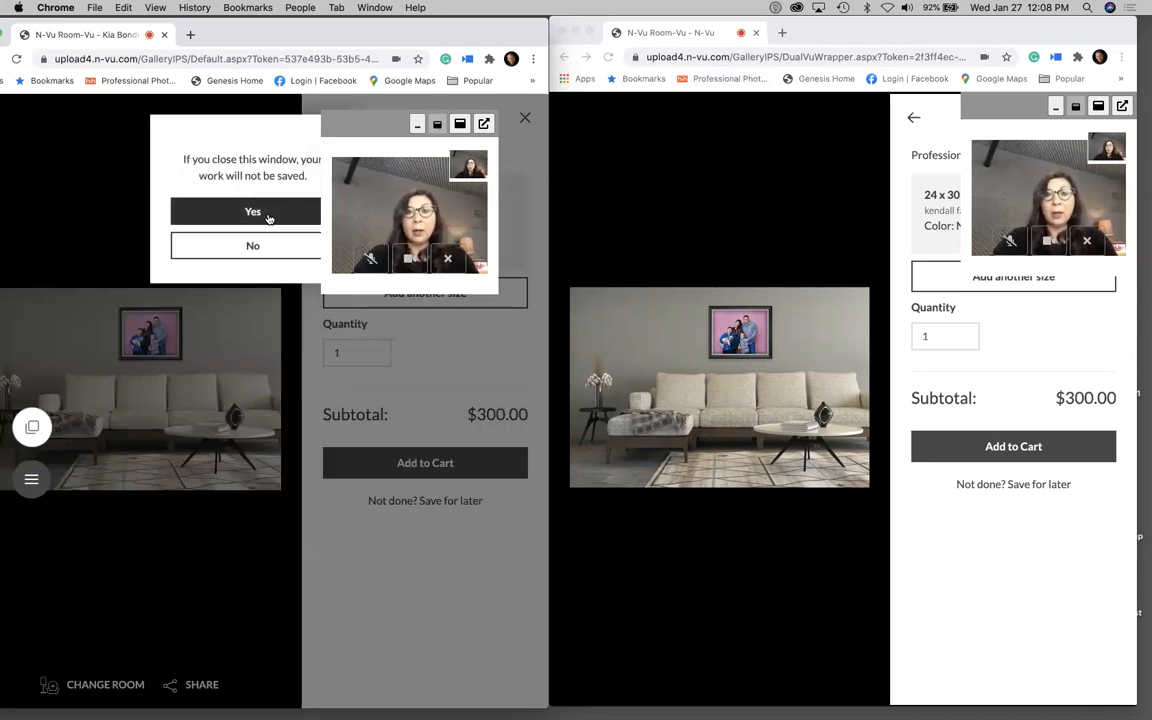
pyautogui.click(268, 214)
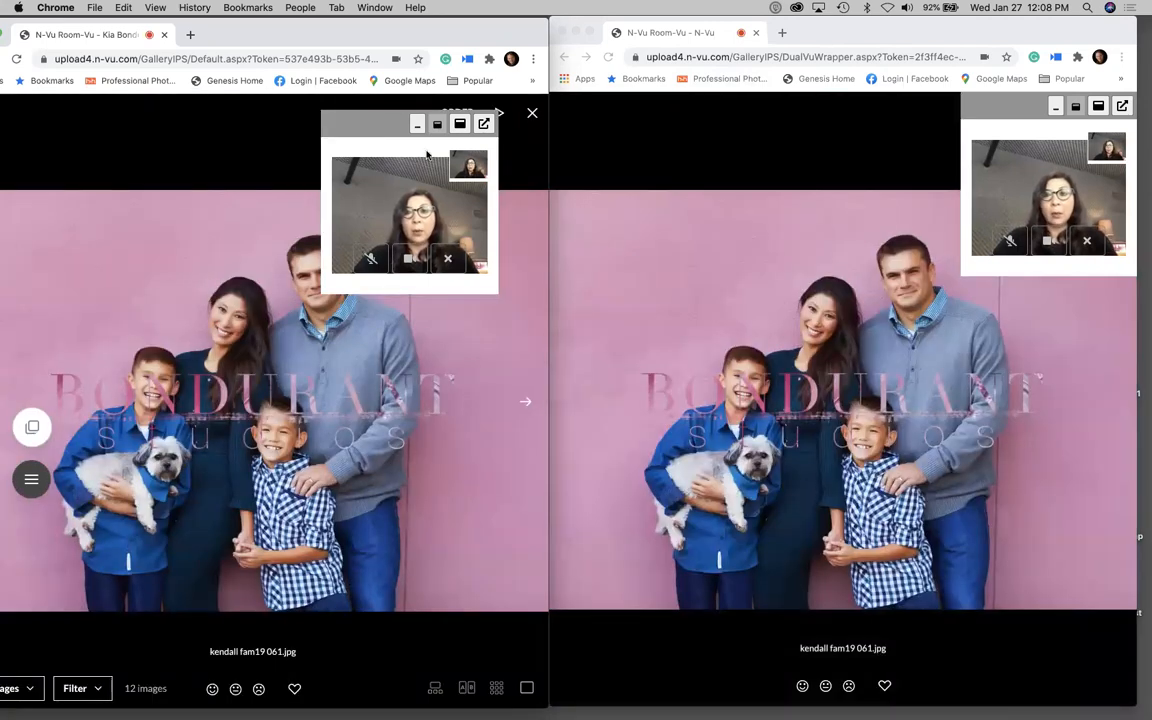
# - Leave the Live-Vu call in both the photographer and client views, shifting the photographer's panel closer to the corner
pyautogui.click(447, 258)
pyautogui.moveTo(364, 129); pyautogui.dragTo(401, 126)
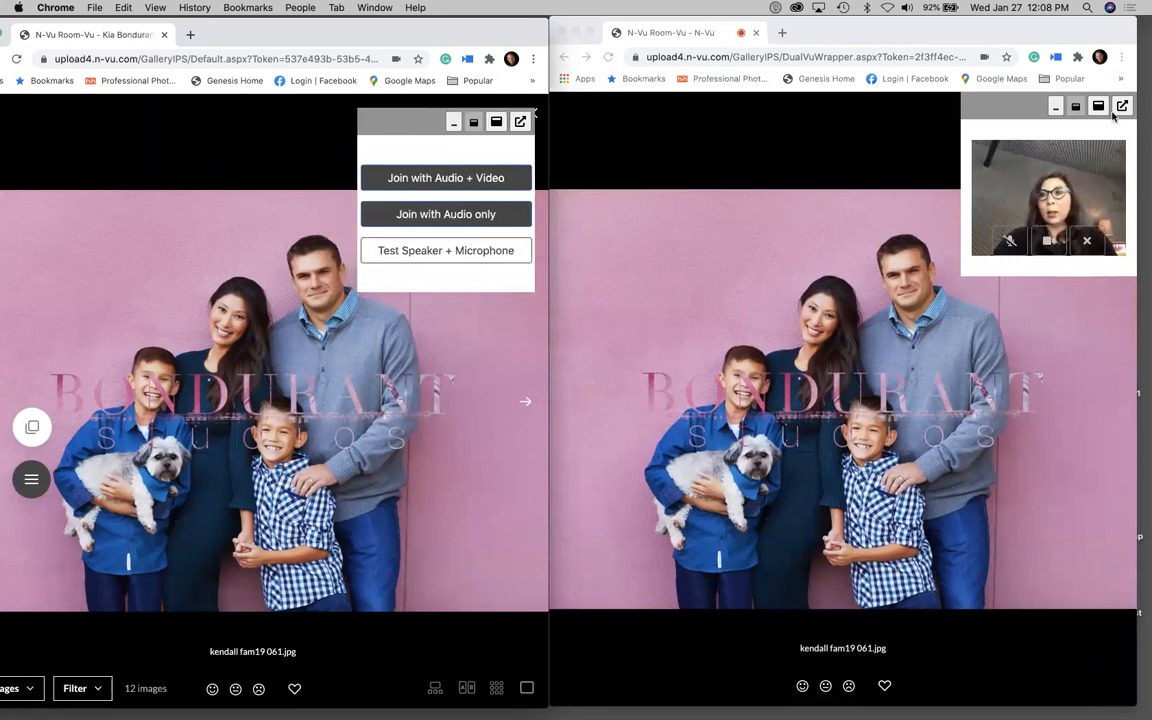
pyautogui.click(1087, 240)
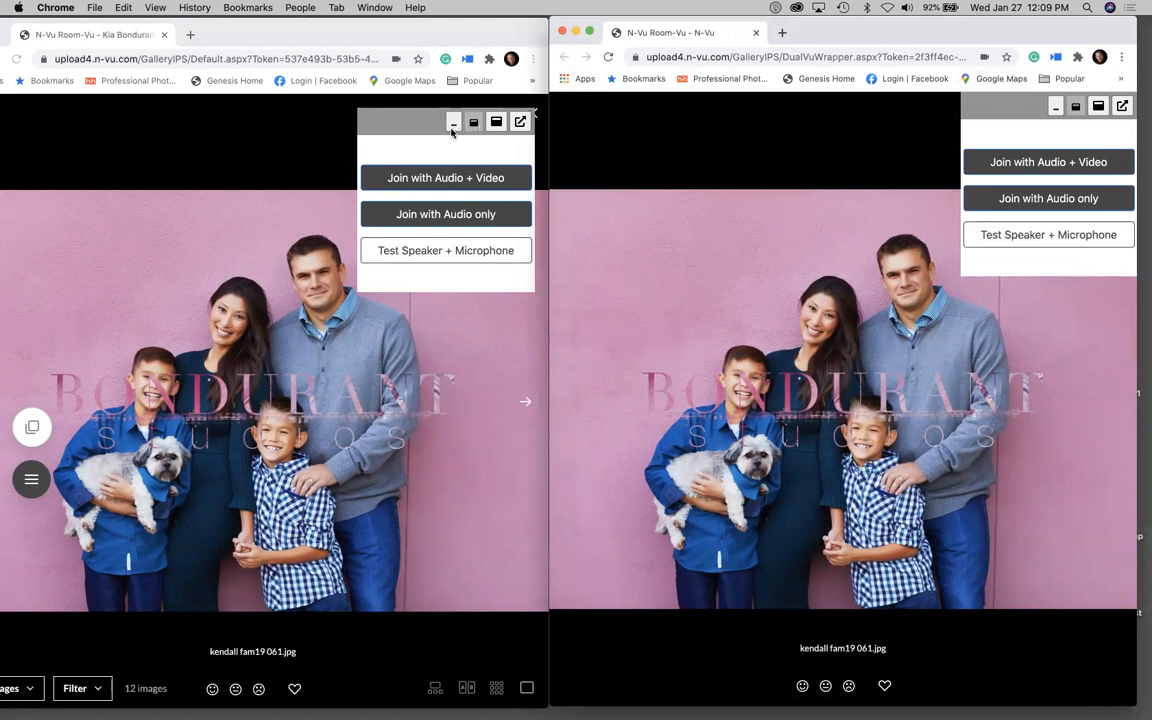
pyautogui.click(129, 244)
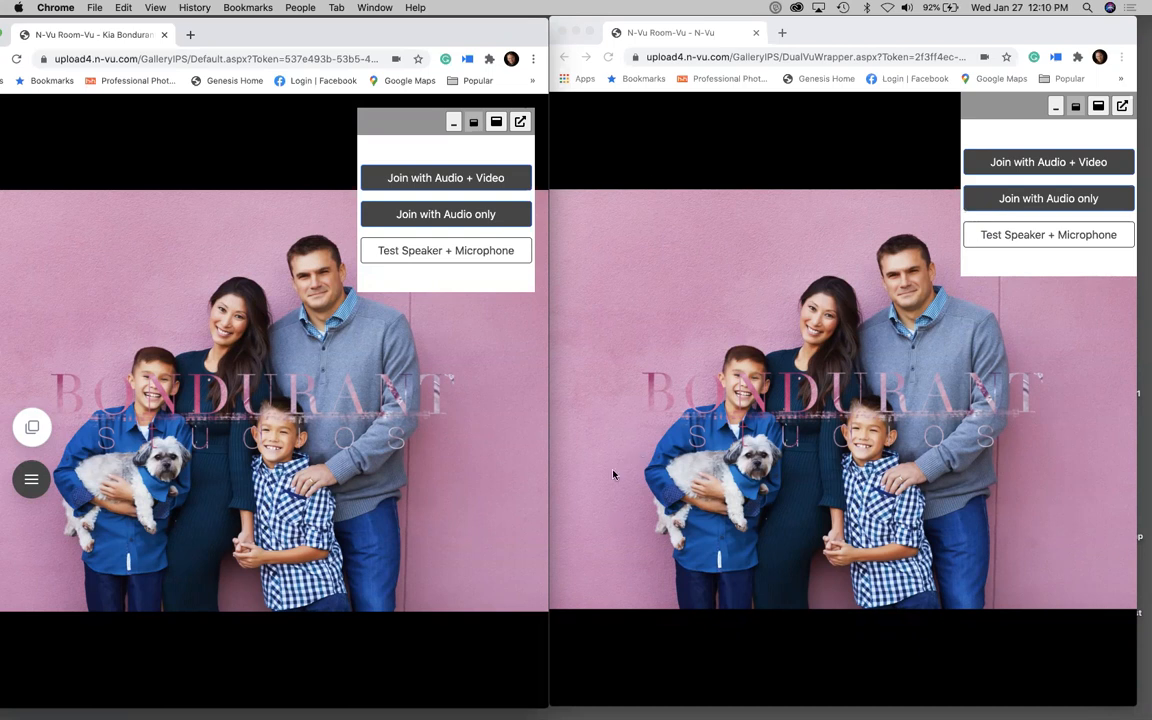
# - Open n-vu.com in a new tab of the photographer's browser window
pyautogui.click(190, 35)
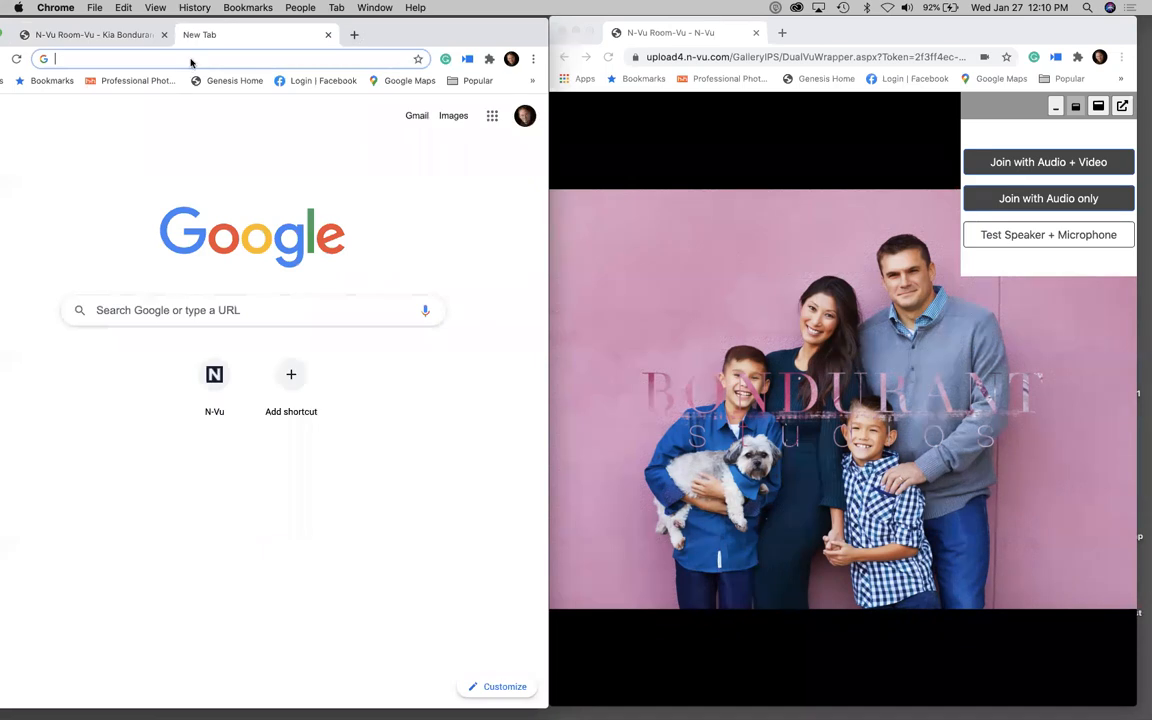
pyautogui.click(190, 60)
pyautogui.write('n-vu')
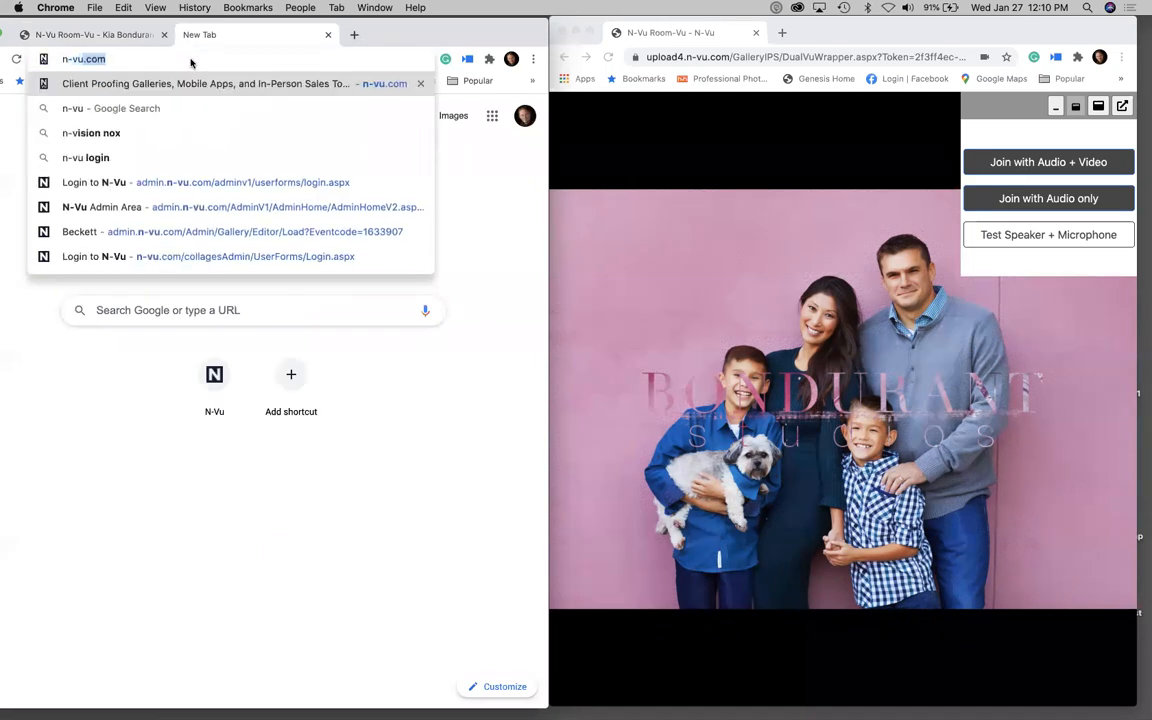
pyautogui.press('Return')
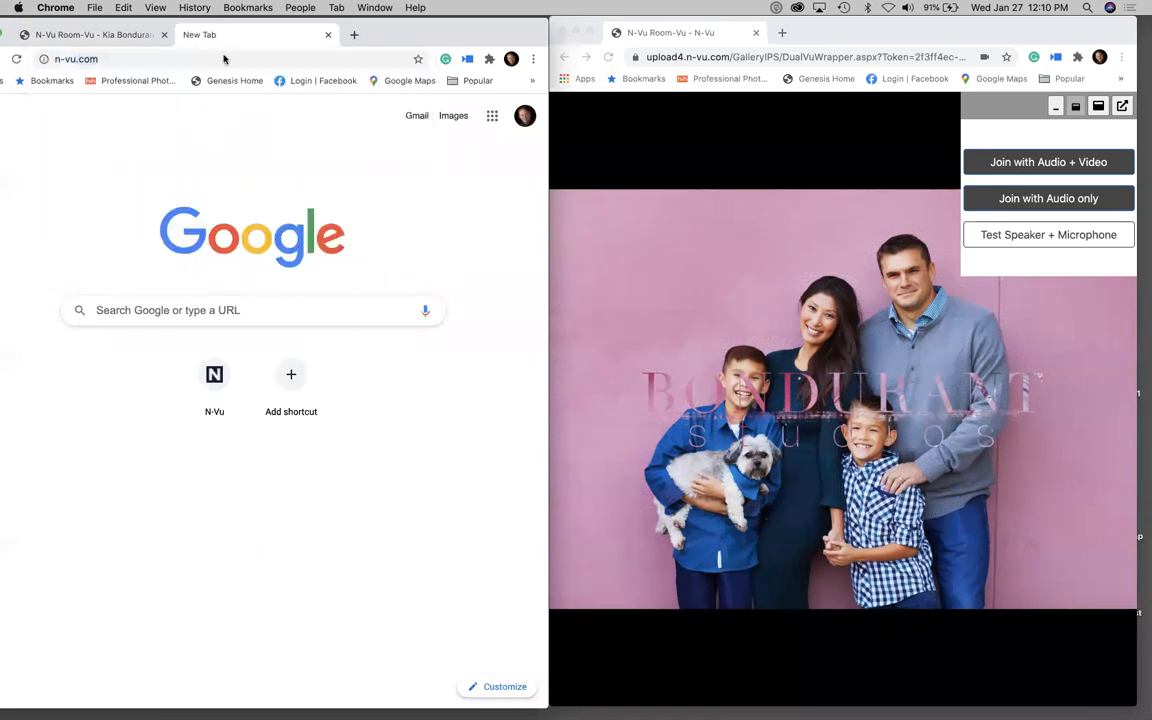
# - Reposition the photographer's browser window so its full width is visible and return to the N-Vu Room-Vu gallery tab
pyautogui.click(597, 130)
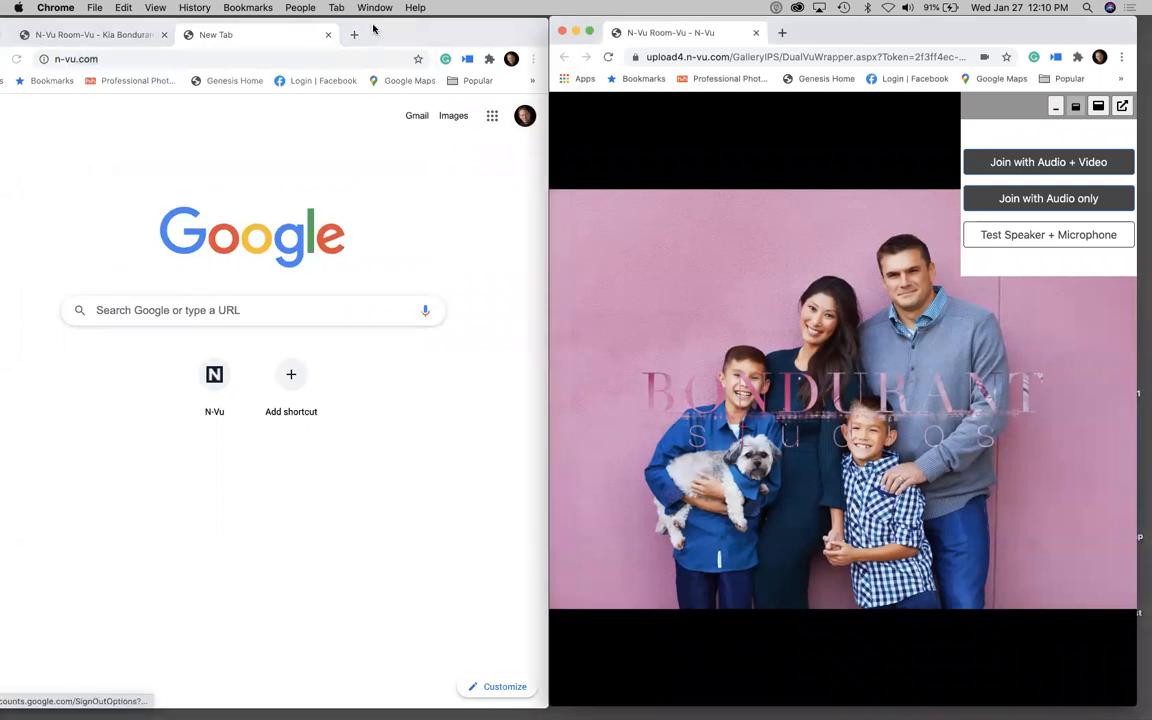
pyautogui.moveTo(375, 21); pyautogui.dragTo(396, 374)
pyautogui.click(723, 103)
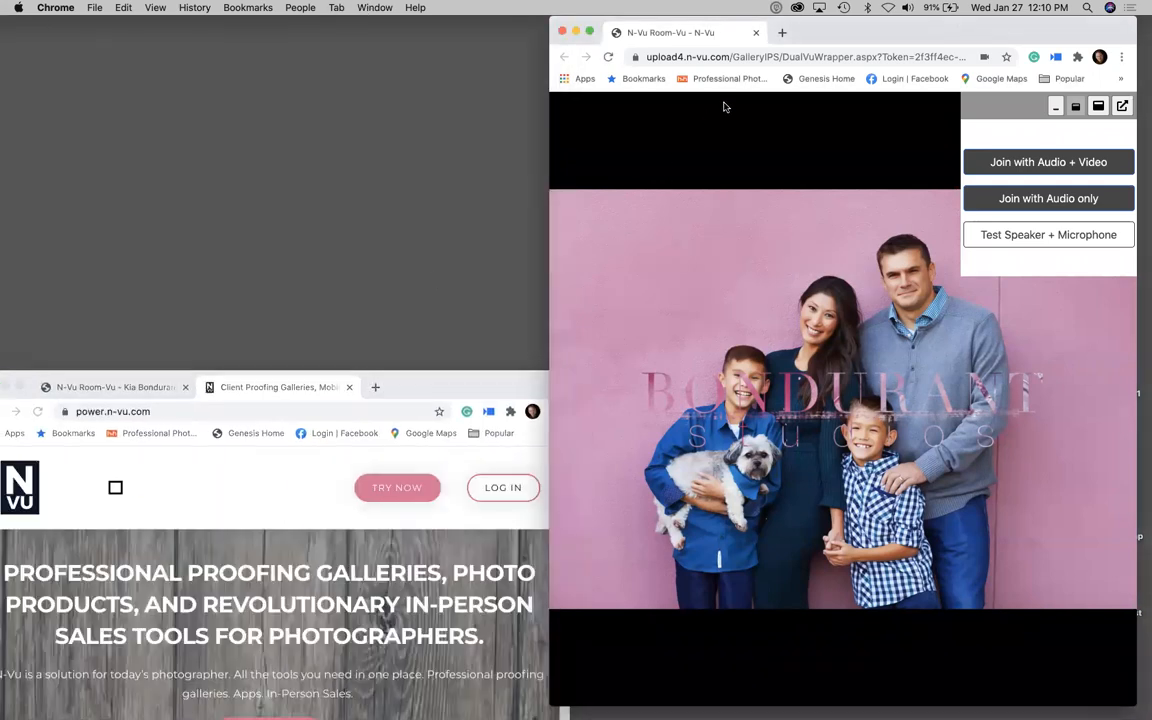
pyautogui.click(457, 378)
pyautogui.moveTo(614, 64); pyautogui.dragTo(537, 49)
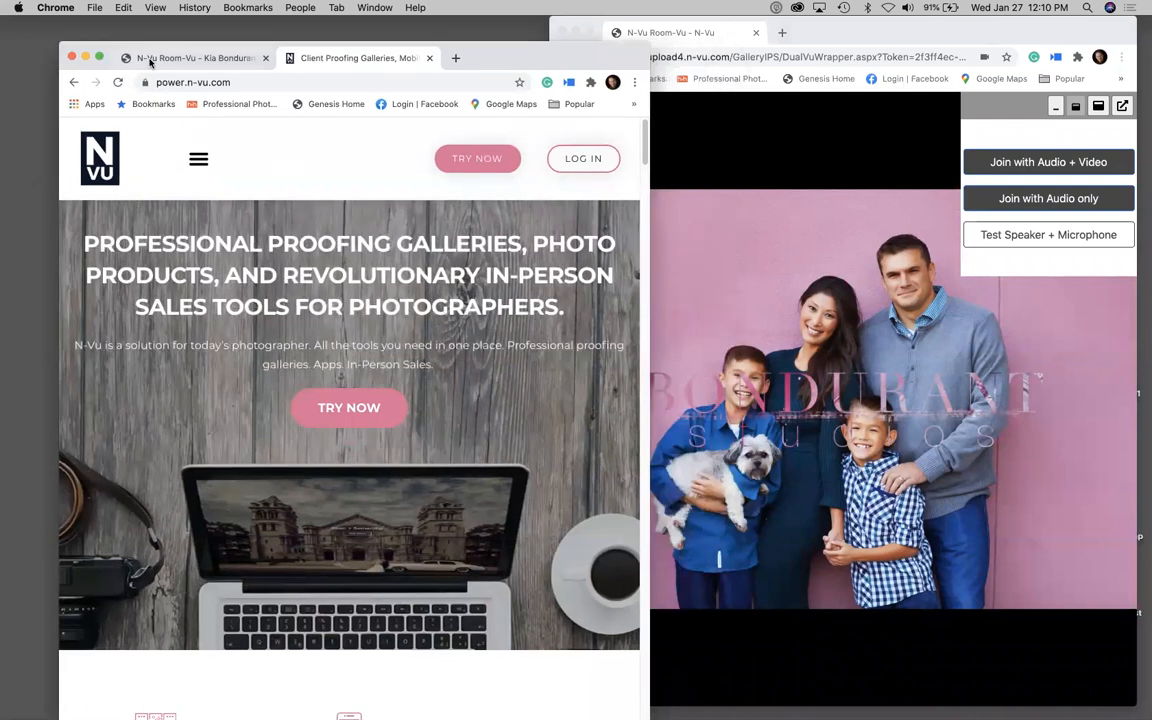
pyautogui.click(151, 61)
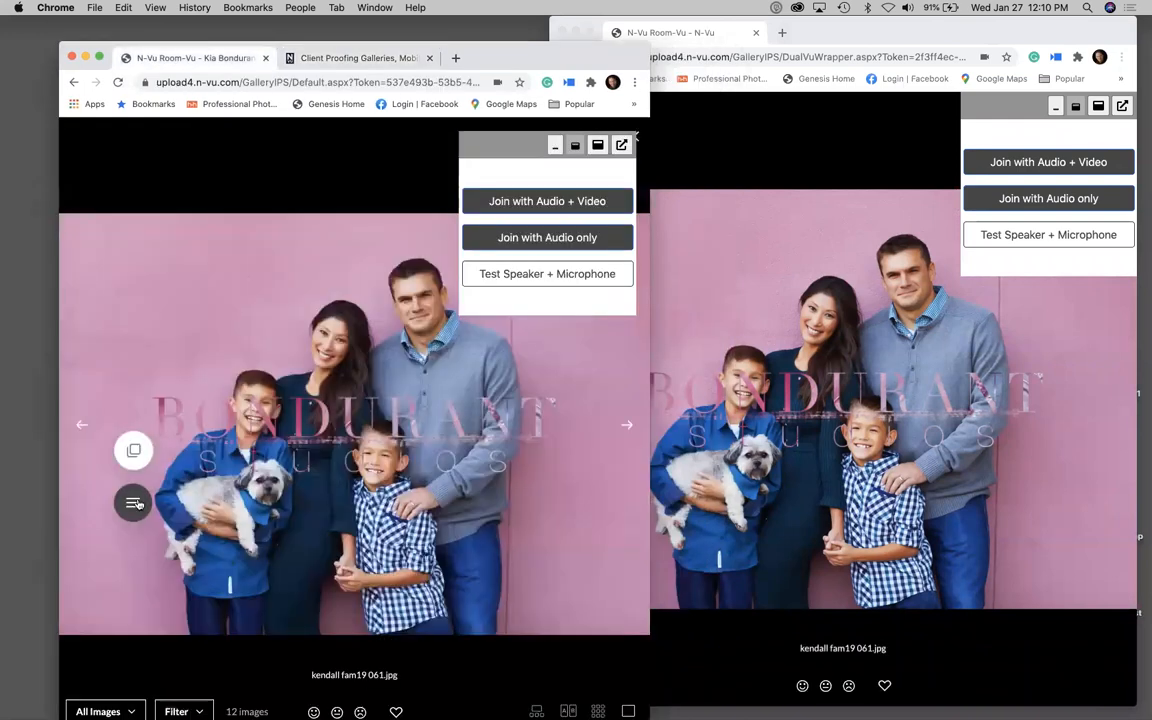
# - Exit the photographer's gallery presentation to the event's in-person sales editor and move that window so it overlaps less of the client window
pyautogui.click(131, 502)
pyautogui.click(116, 140)
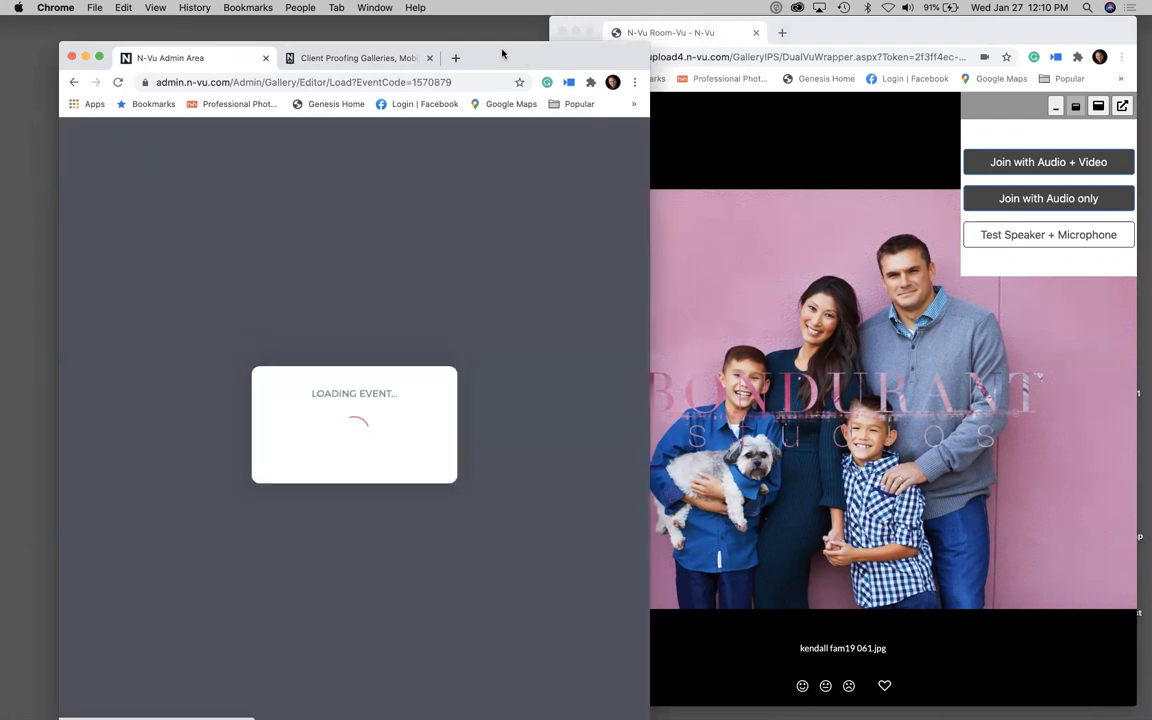
pyautogui.moveTo(501, 51); pyautogui.dragTo(461, 17)
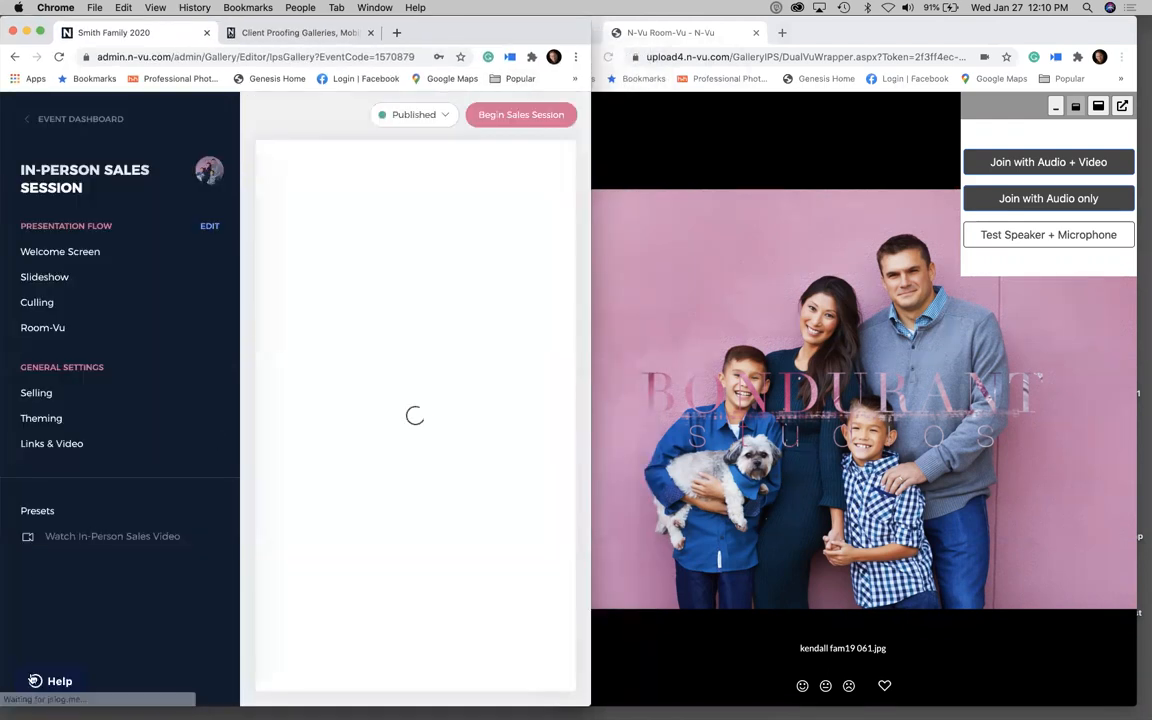
# - Open the admin area's Help widget and search it for live-vu
pyautogui.click(37, 681)
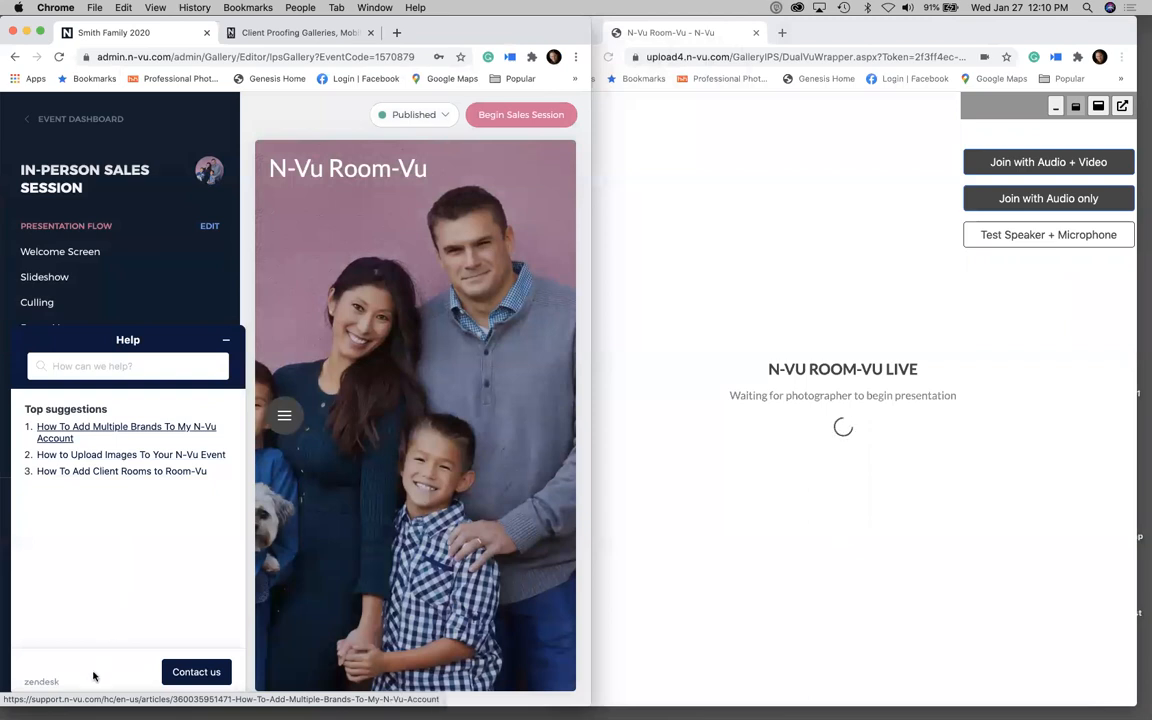
pyautogui.click(126, 366)
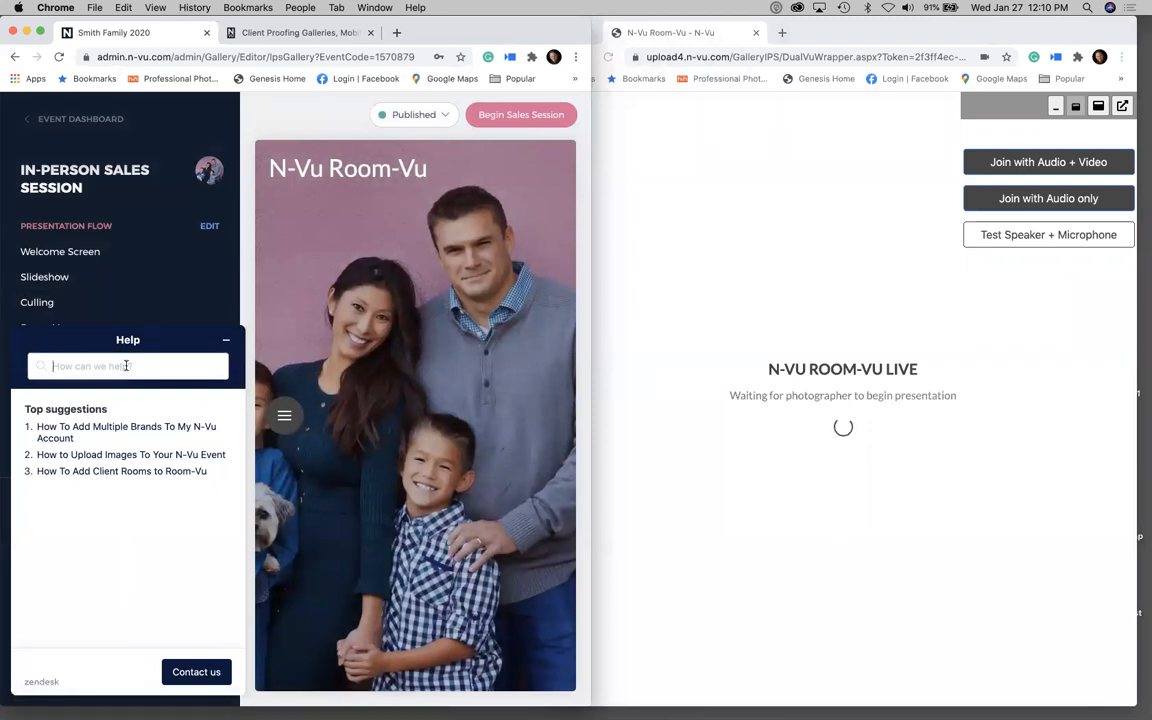
pyautogui.write('I')
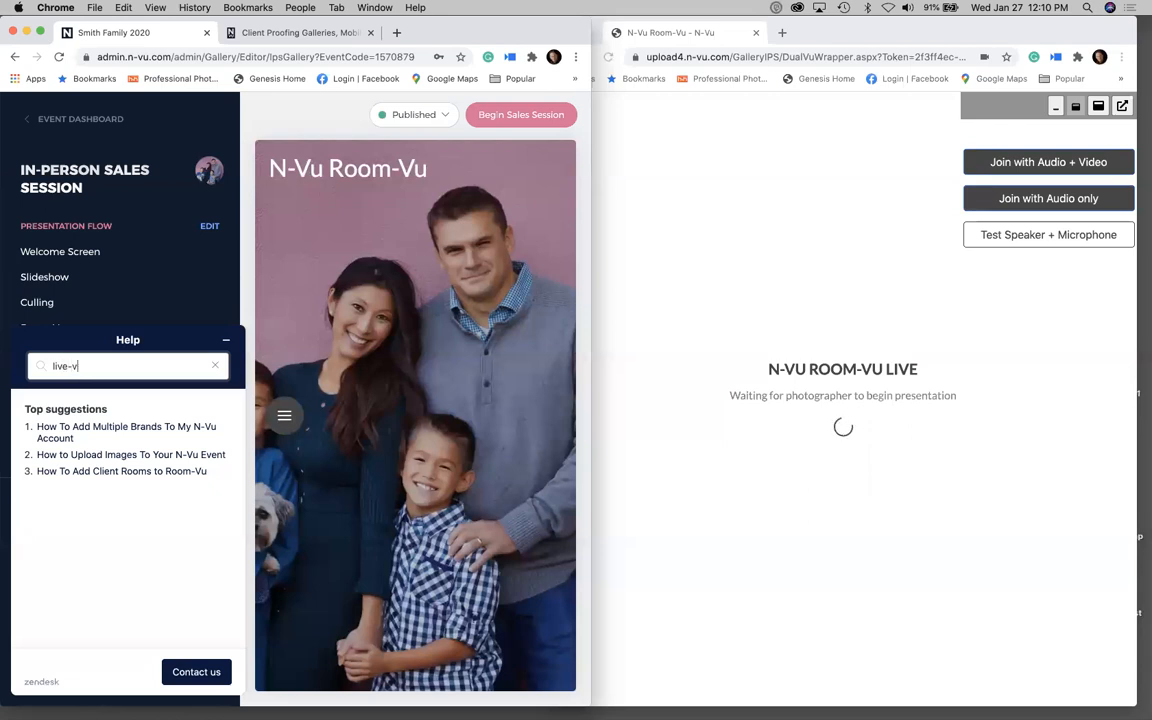
pyautogui.press('Return')
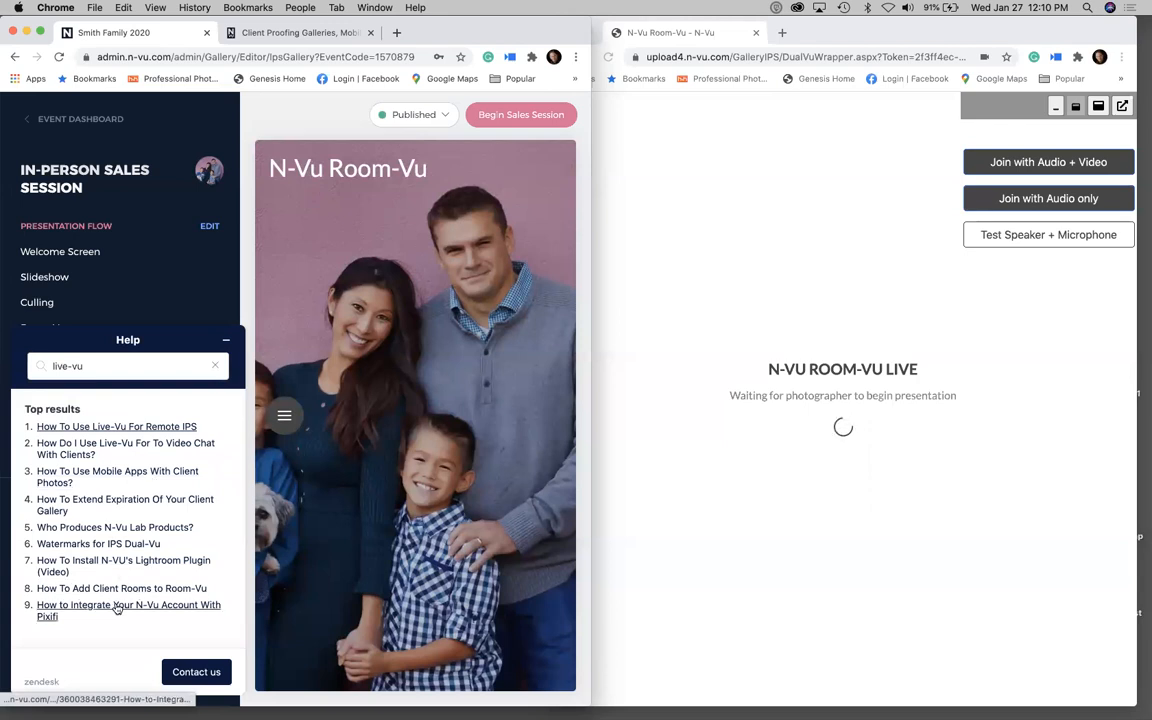
# - View the article on using Live-Vu to video chat with clients, return to the results and highlight the two Live-Vu article titles
pyautogui.click(157, 445)
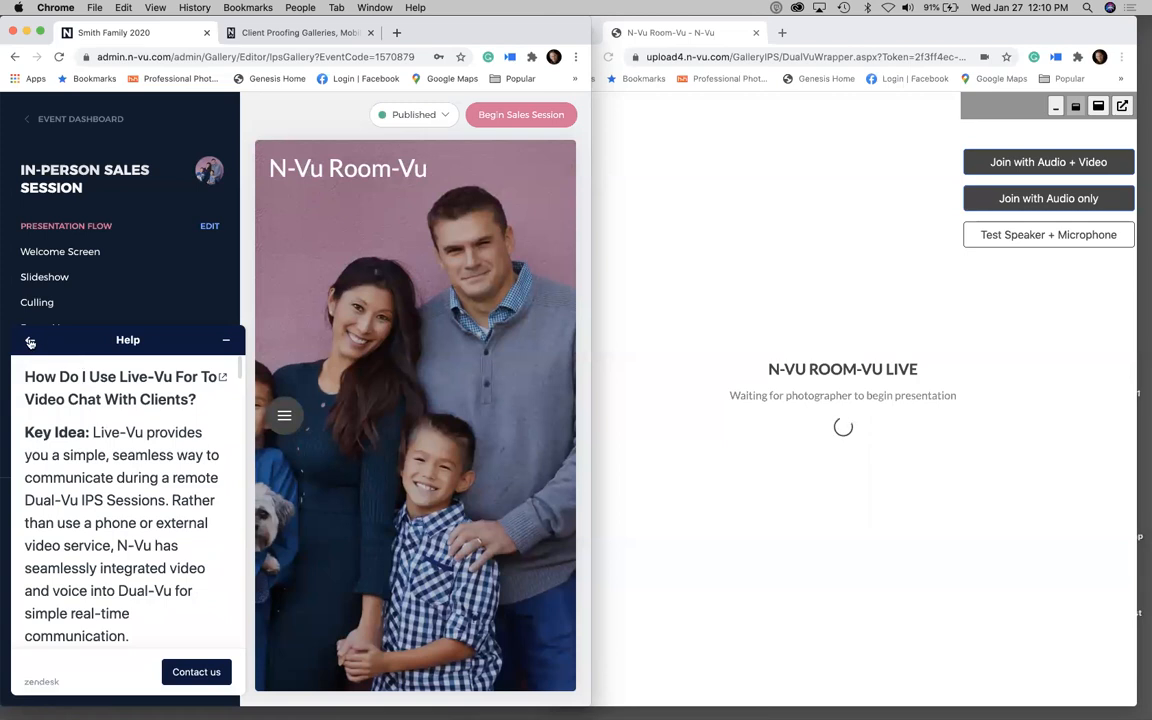
pyautogui.click(30, 342)
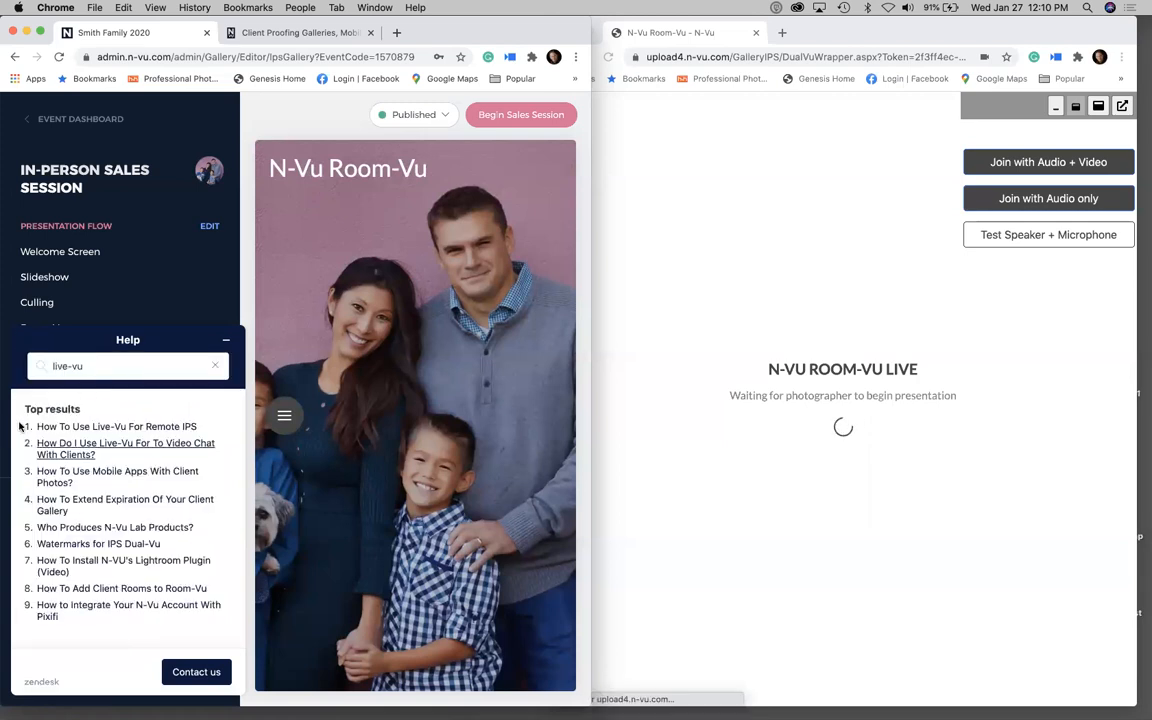
pyautogui.moveTo(22, 426); pyautogui.dragTo(222, 457)
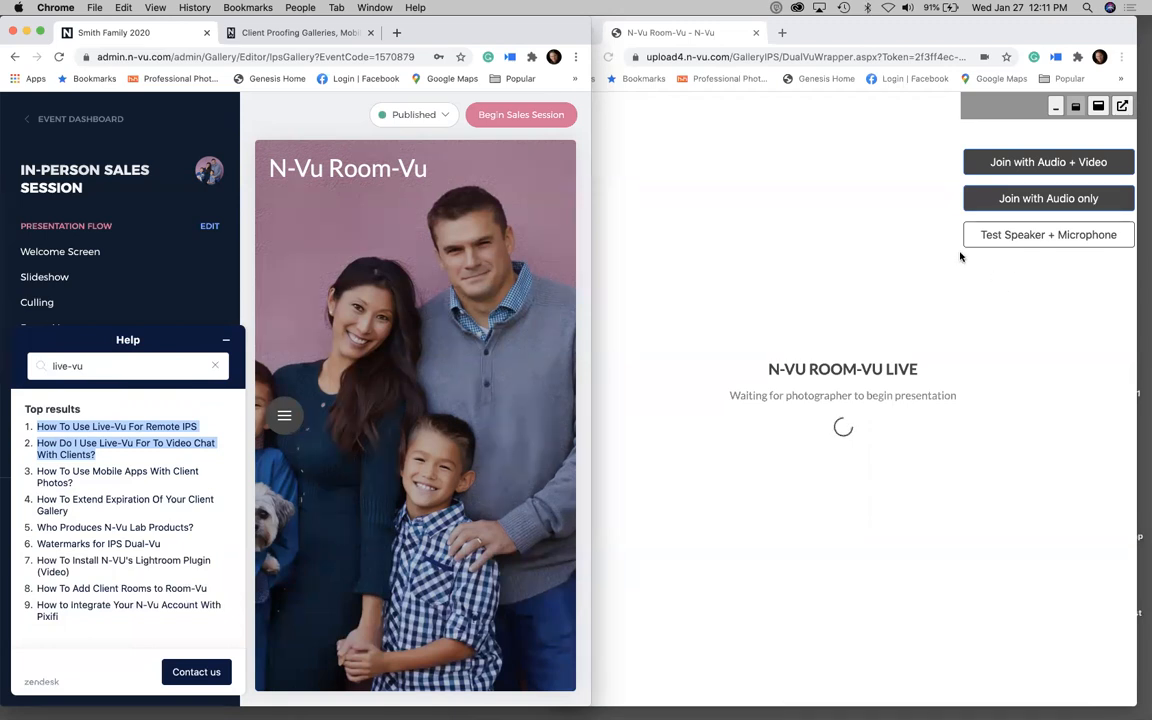
pyautogui.click(140, 368)
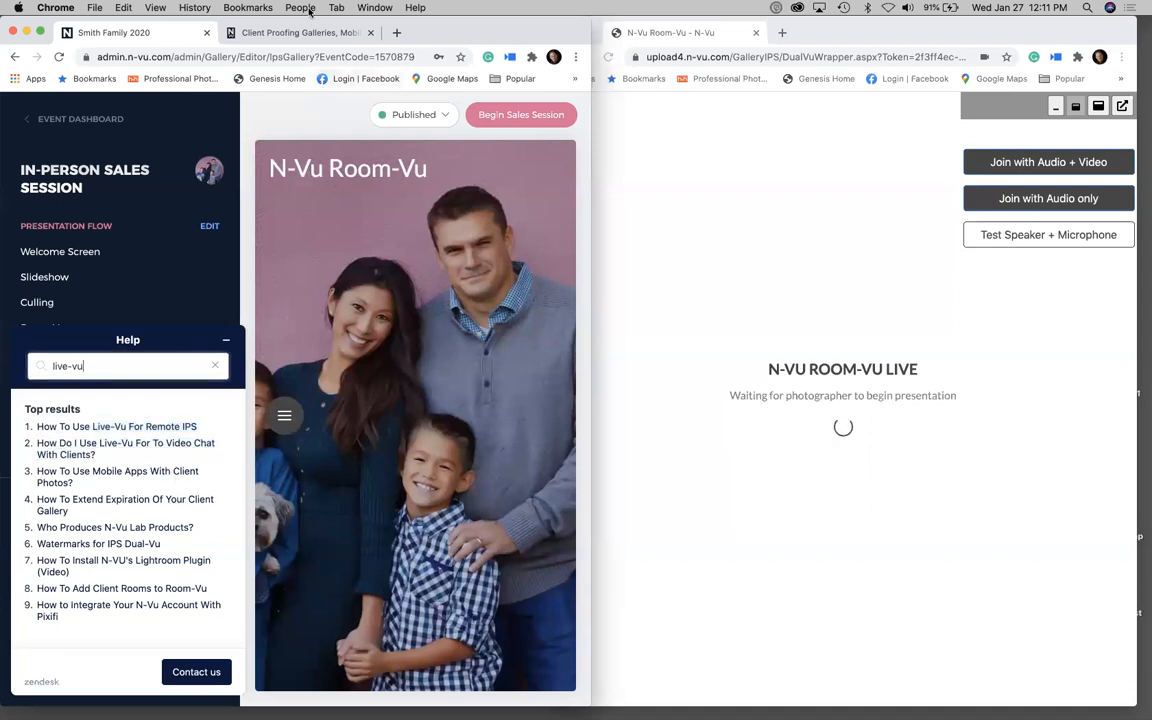
# - Switch to the N-Vu website tab and open the Help Desk from the resources at the end of the home page
pyautogui.click(288, 52)
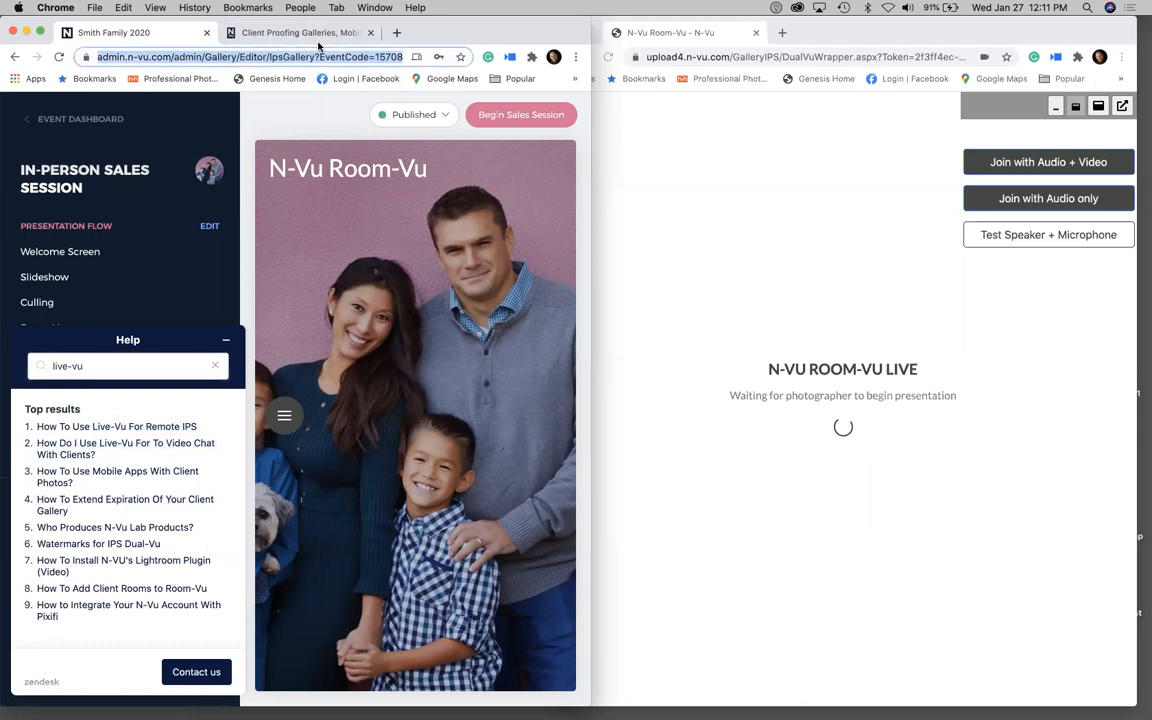
pyautogui.click(320, 34)
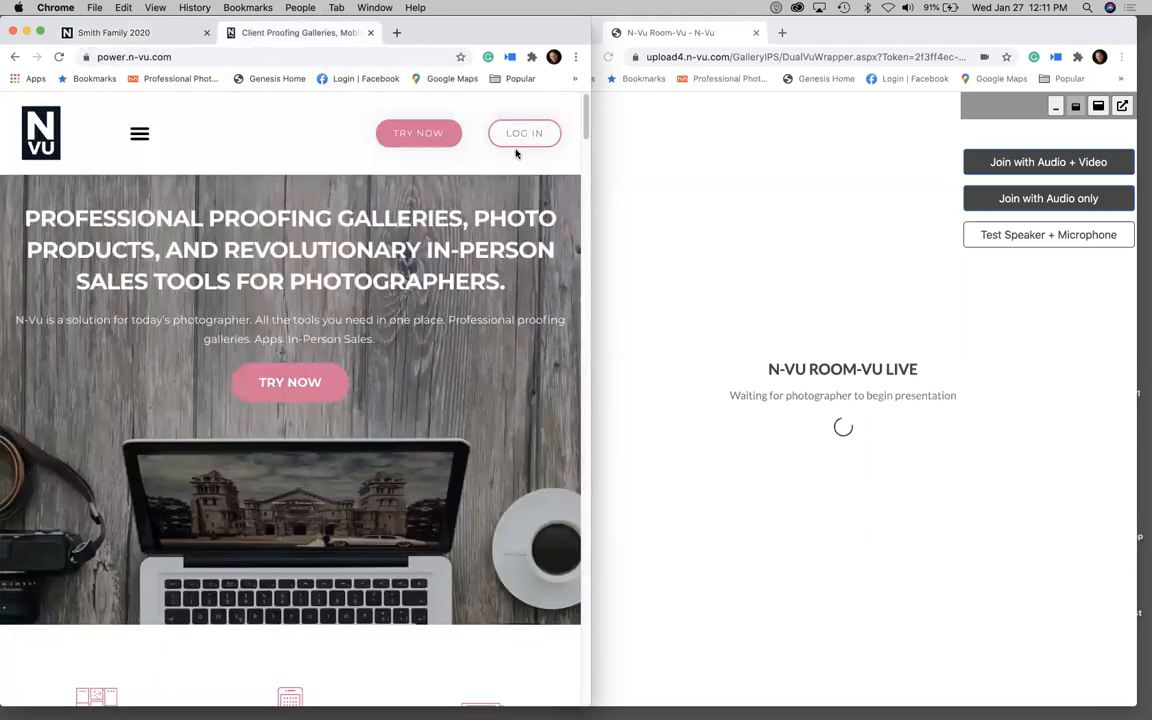
pyautogui.scroll(1, 219, 289)
pyautogui.scroll(-10, 219, 289)
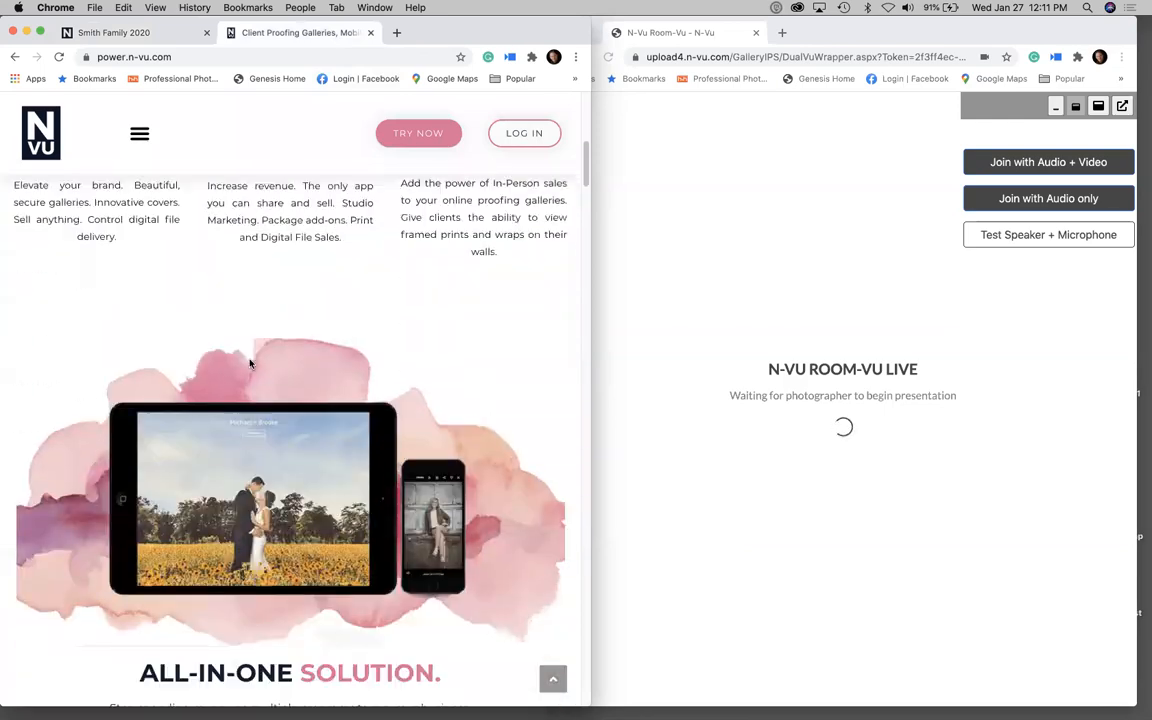
pyautogui.scroll(-15, 250, 363)
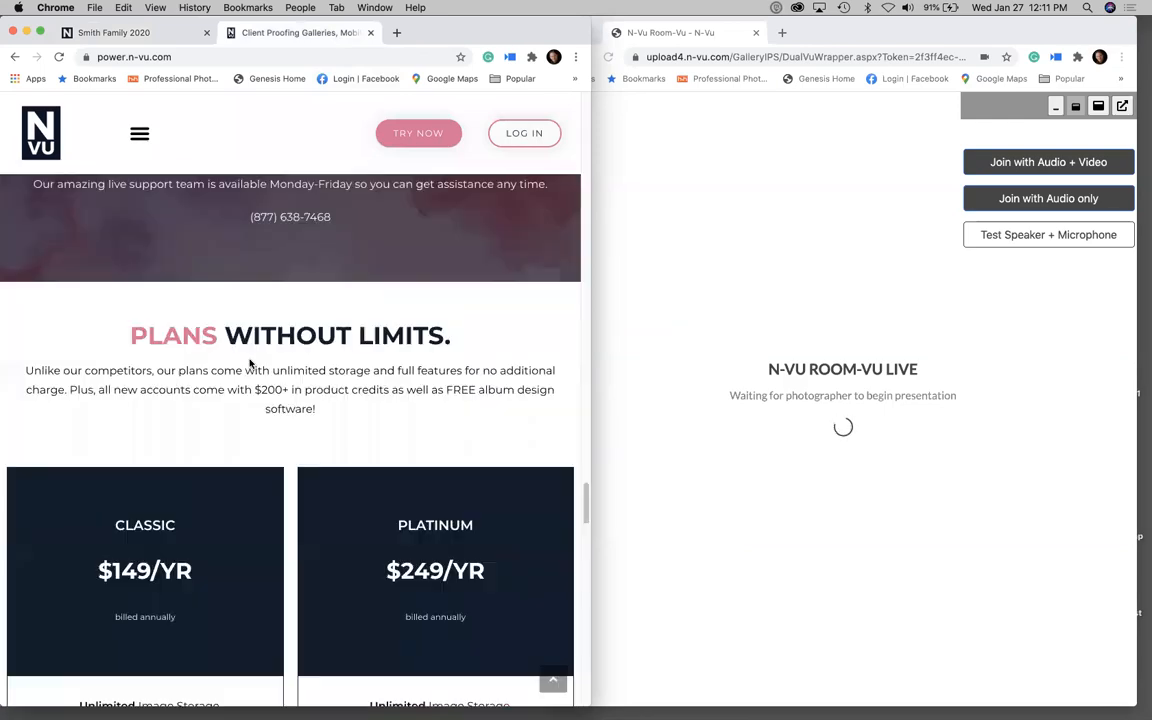
pyautogui.scroll(-15, 250, 359)
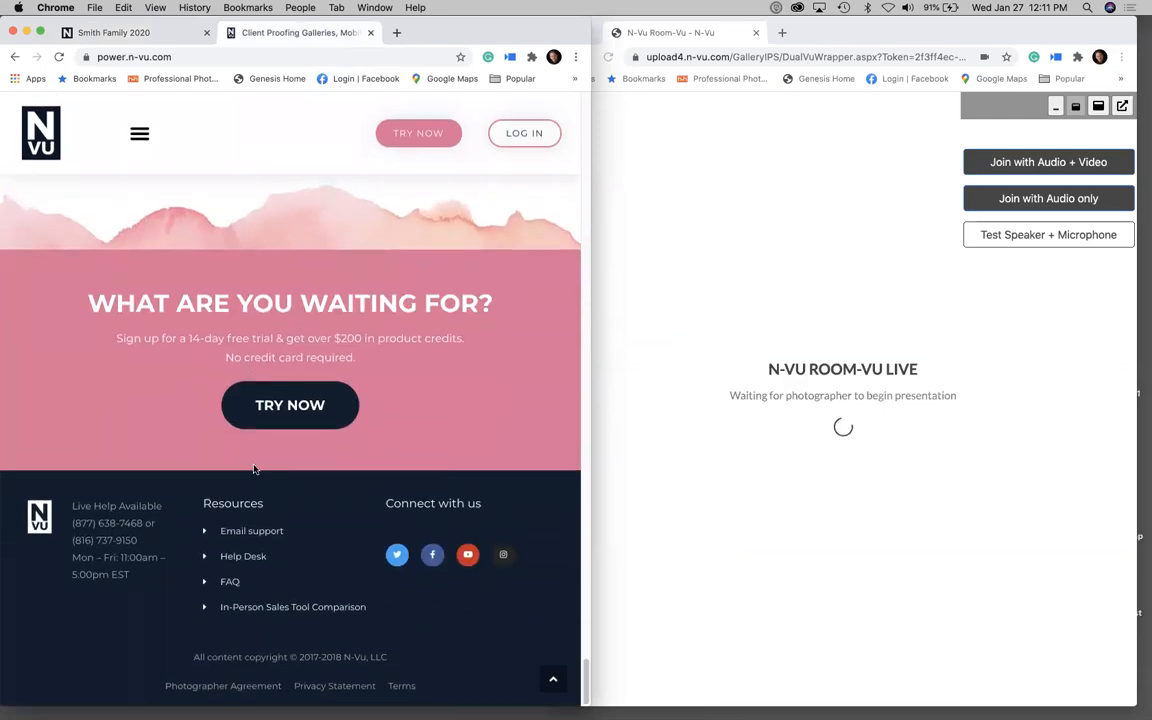
pyautogui.click(244, 558)
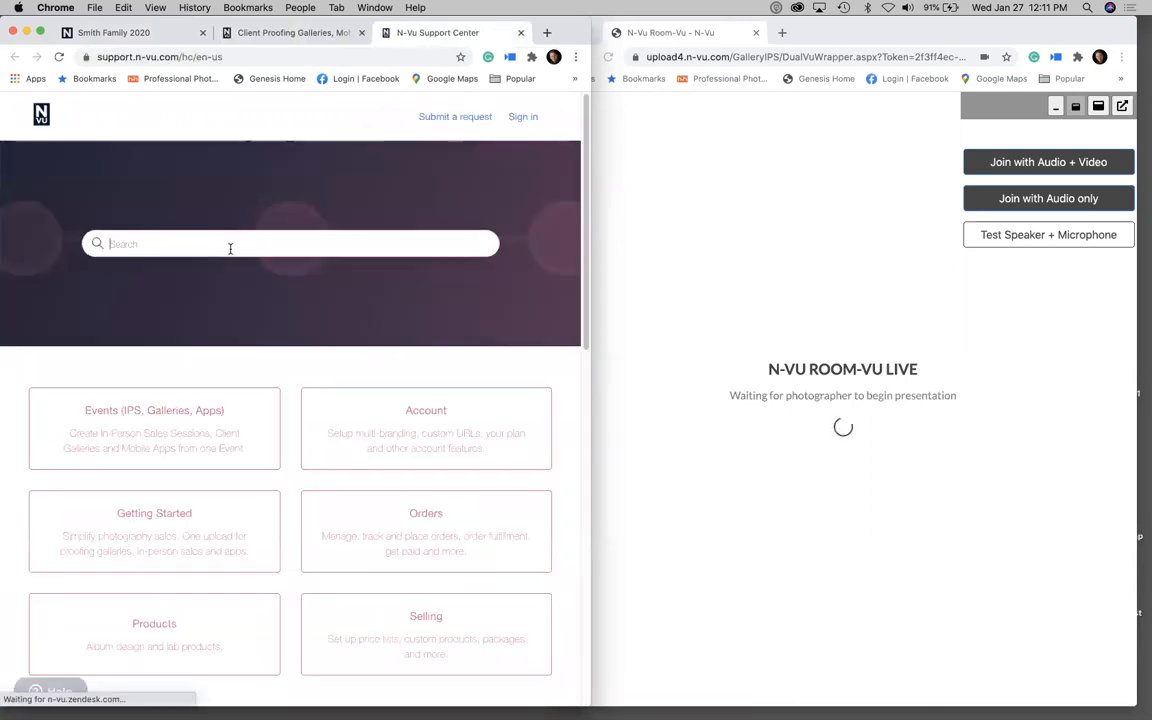
# - Search the N-Vu Support Center for live-vu and highlight the results page's web address
pyautogui.click(230, 248)
pyautogui.write('live-')
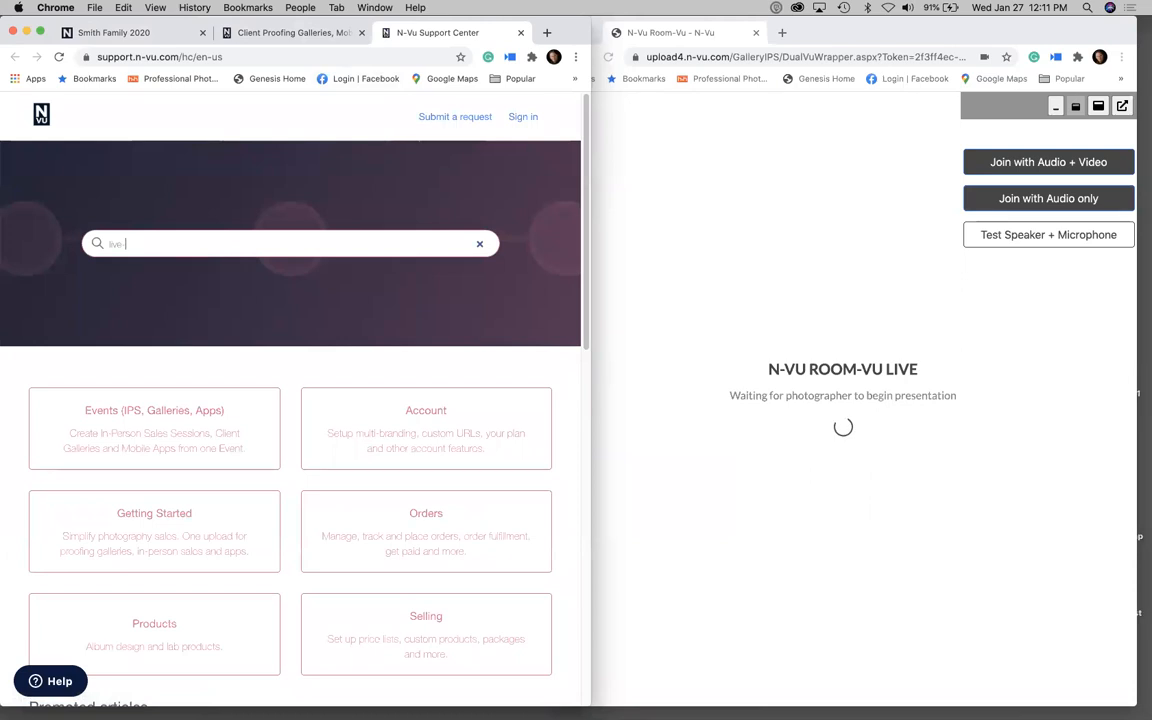
pyautogui.write('vu')
pyautogui.press('Return')
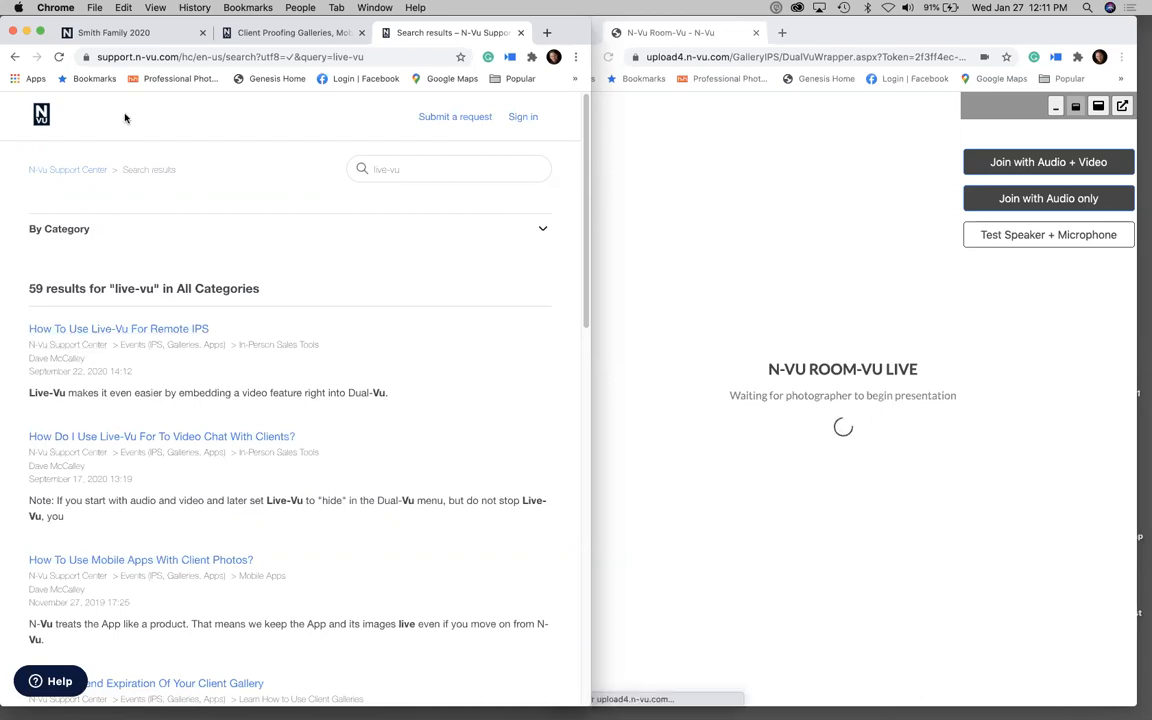
pyautogui.click(267, 56)
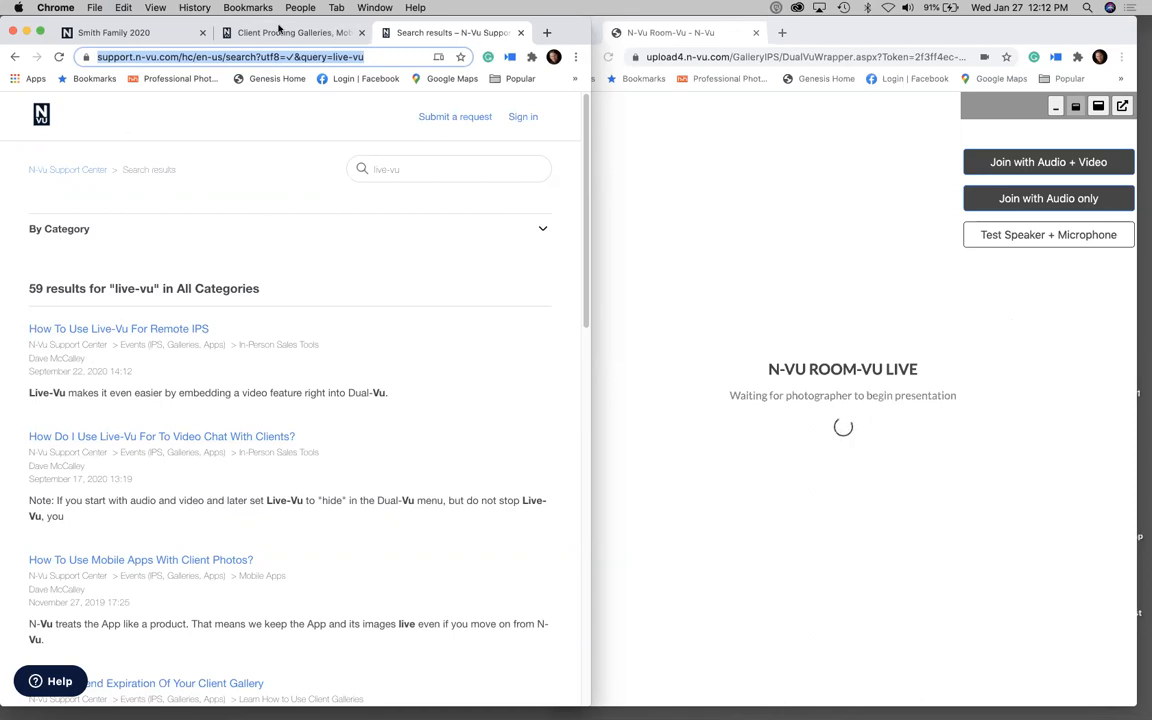
# - Return to the event's in-person sales session tab, minimize the Help widget and bring the client's Room-Vu window to the front
pyautogui.click(236, 33)
pyautogui.click(163, 38)
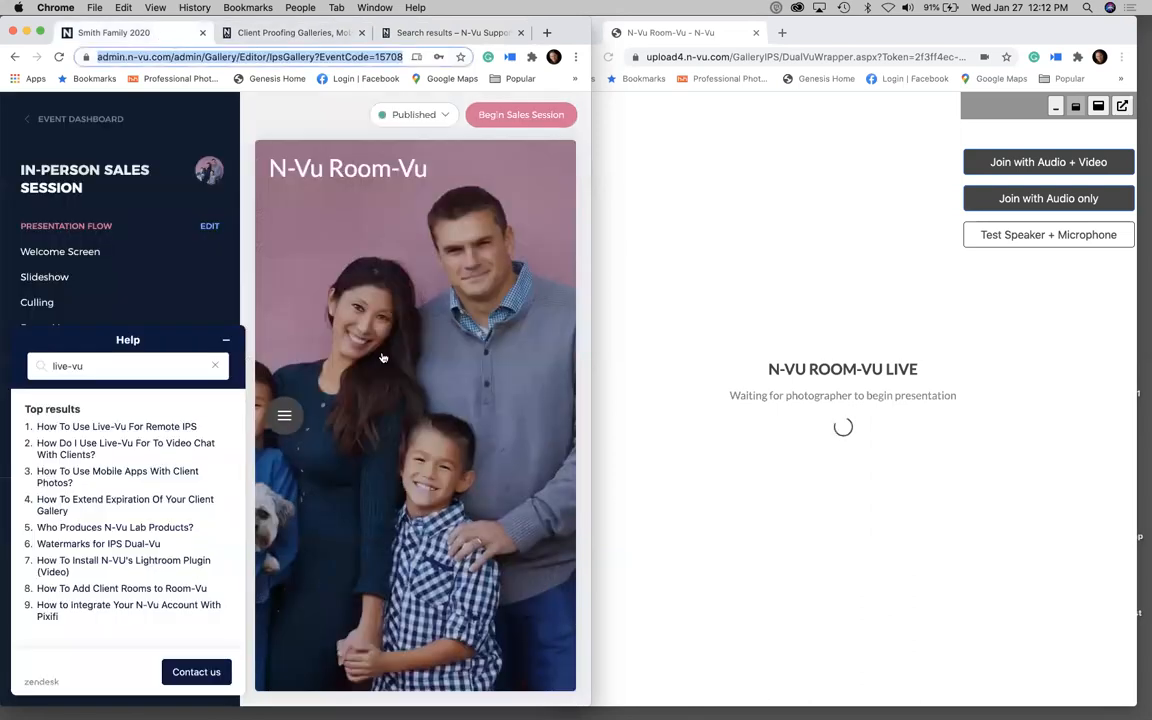
pyautogui.click(193, 330)
pyautogui.click(226, 341)
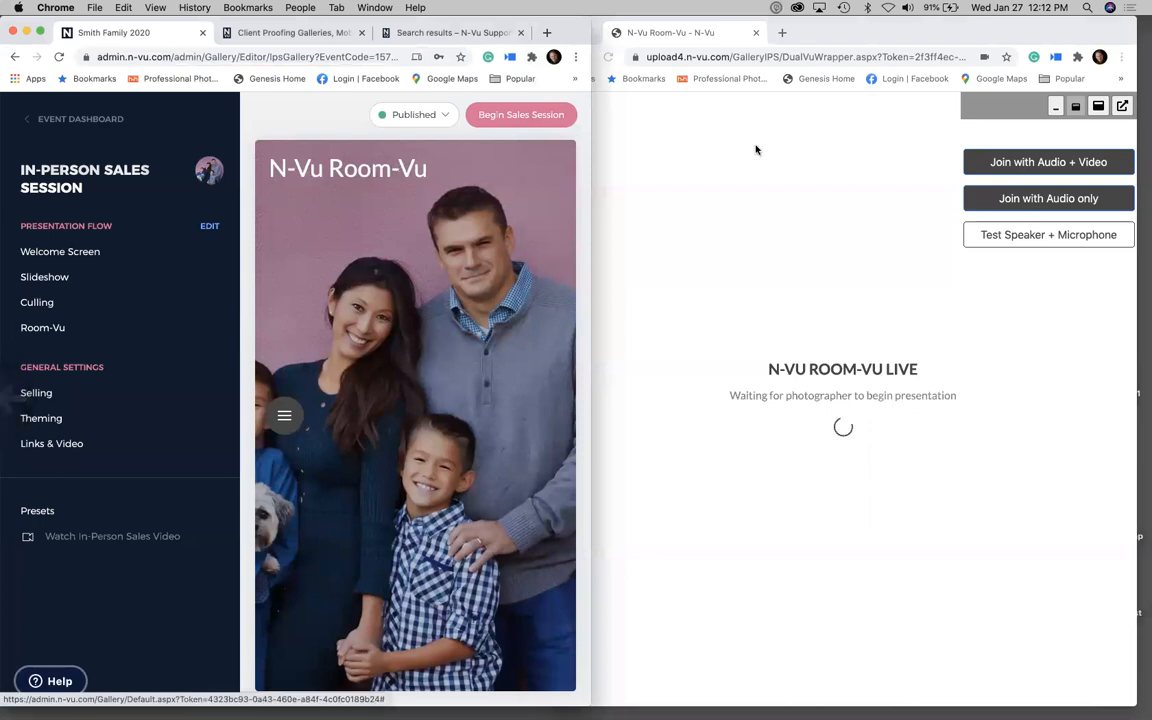
pyautogui.click(686, 136)
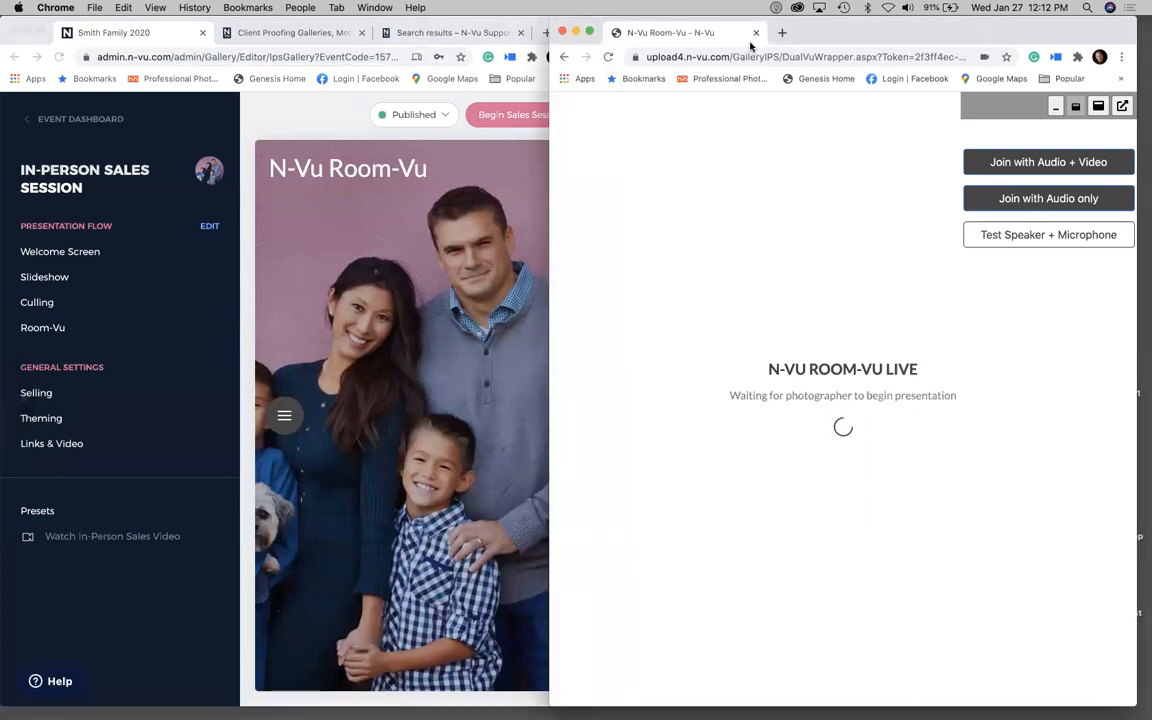